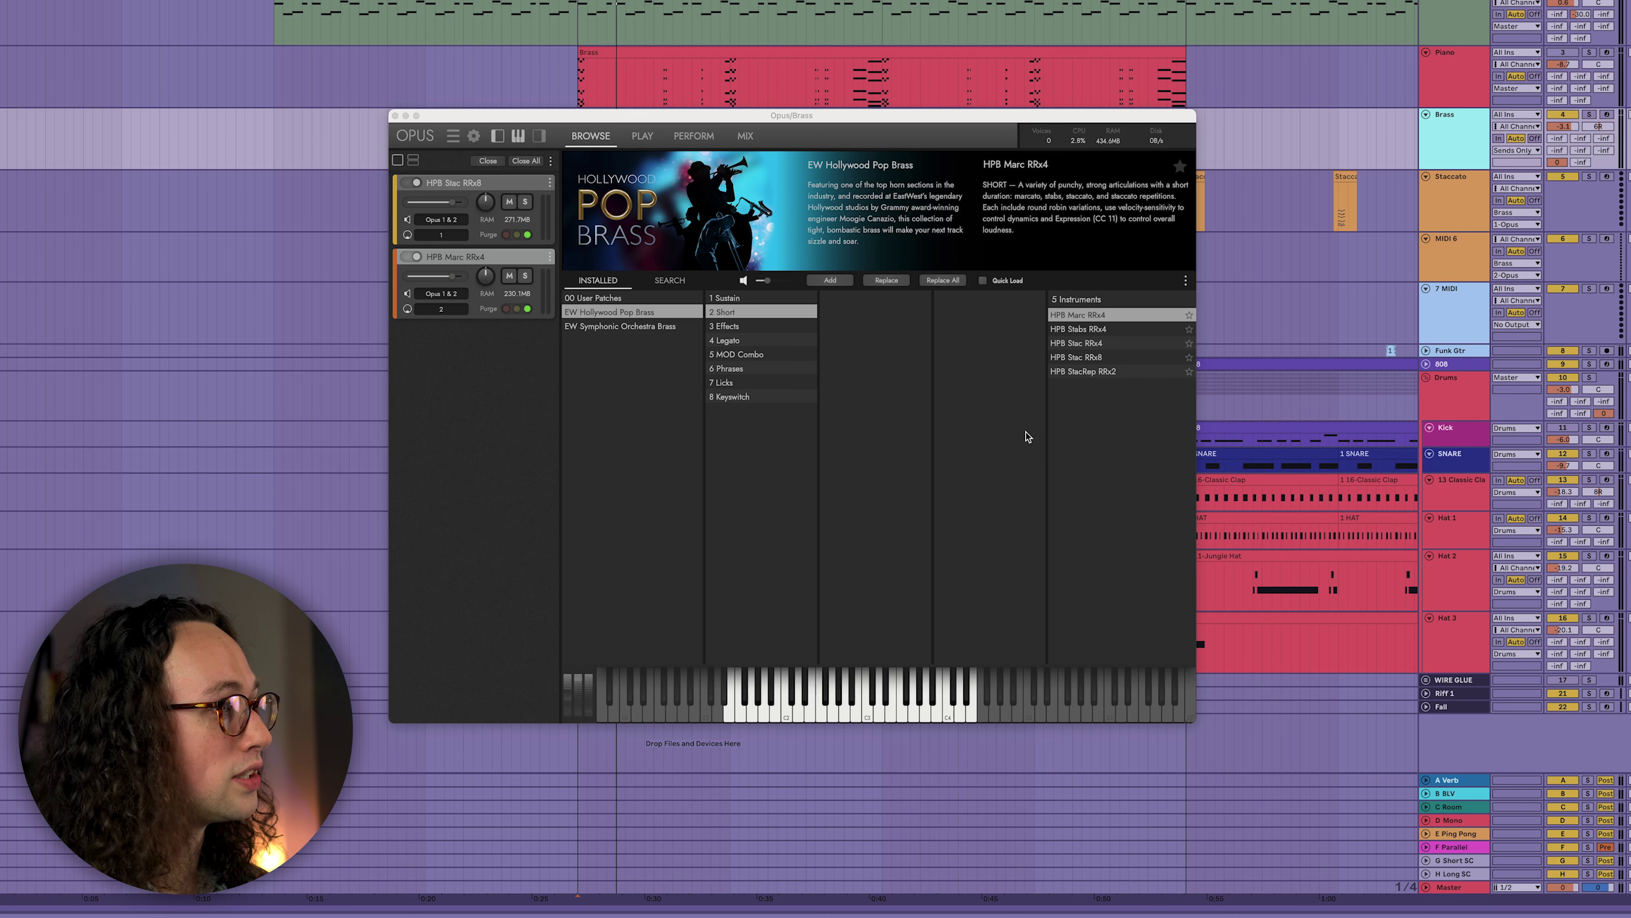
Step: Arm the MIDI 6 track to try the HPB Marc RRx4 patch and rename the track Marcato
left_click(1607, 238)
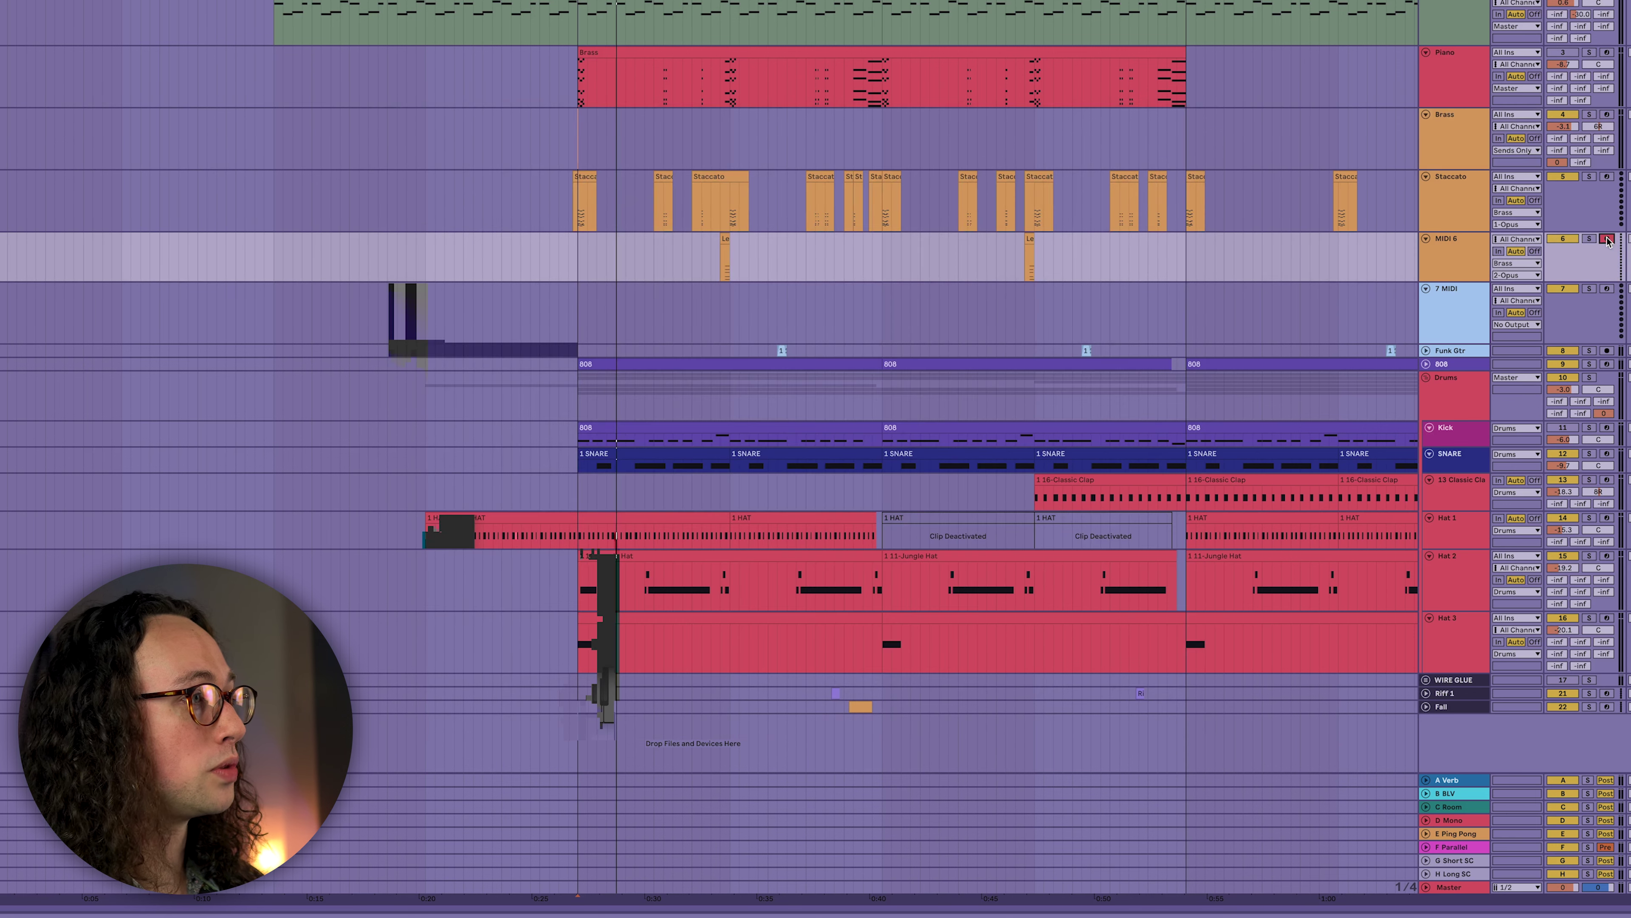
left_click(1465, 121)
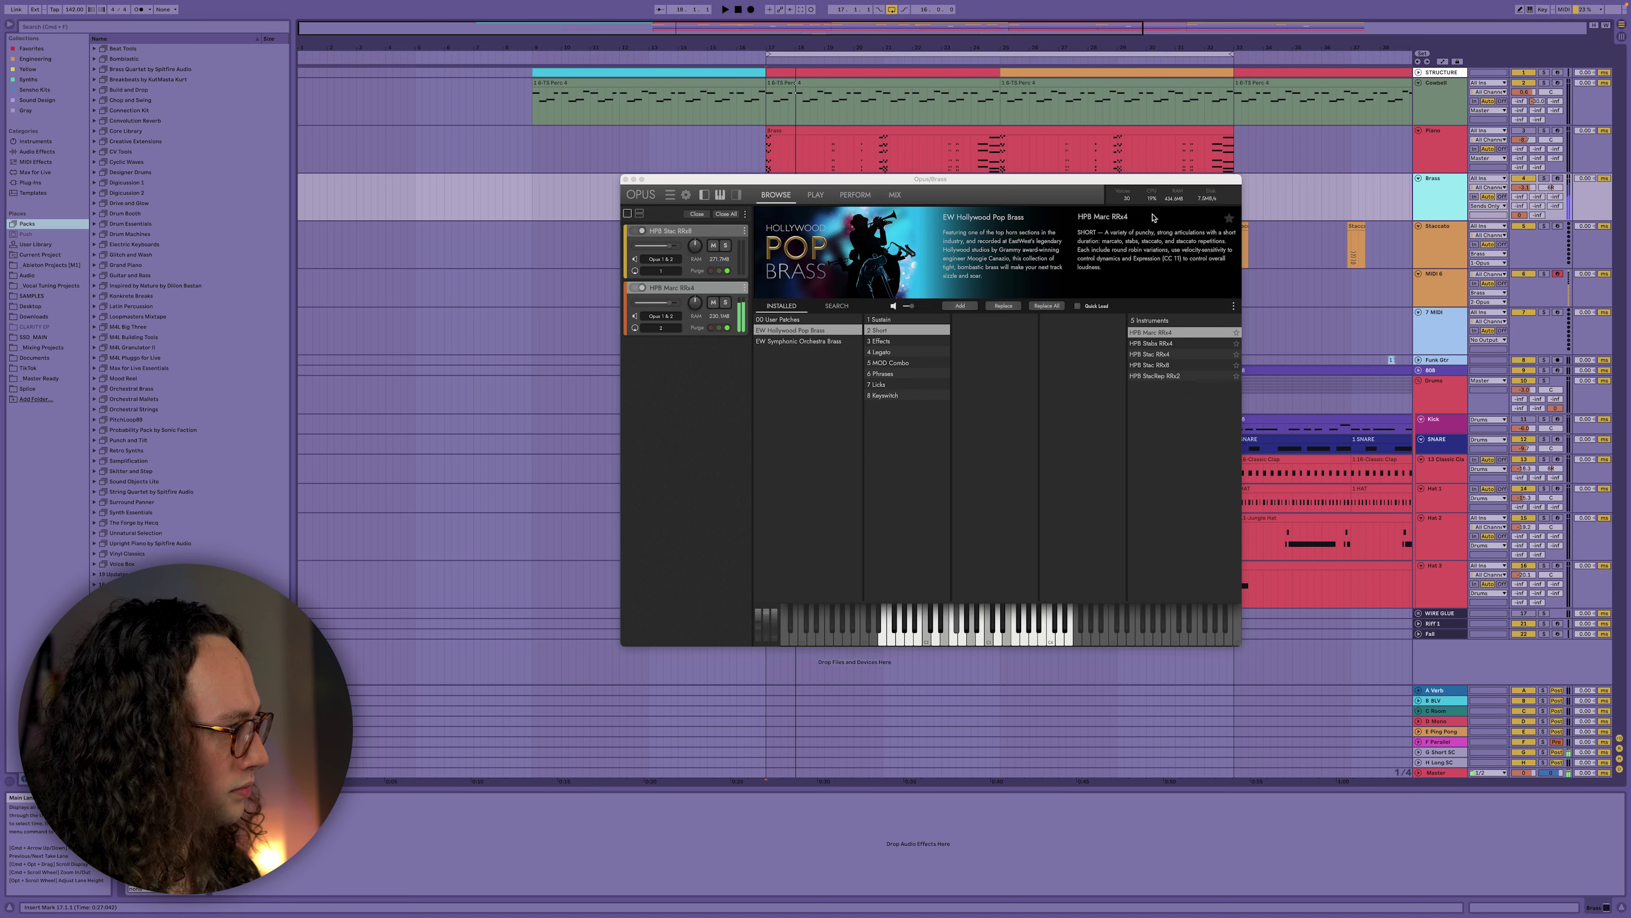
left_click(816, 194)
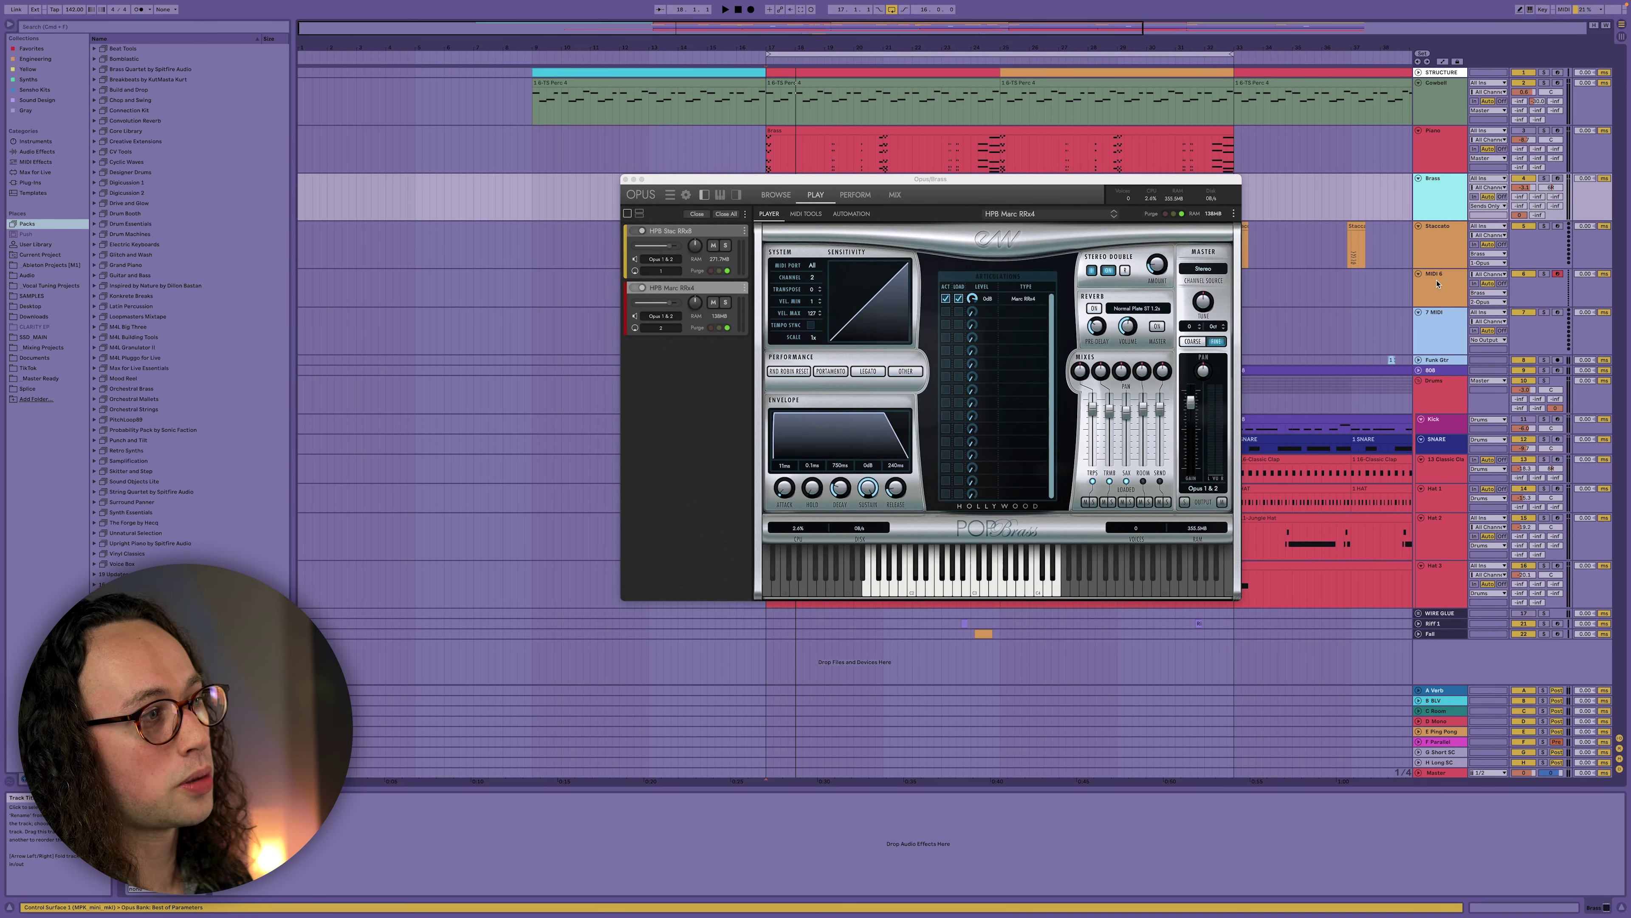
left_click(1437, 284)
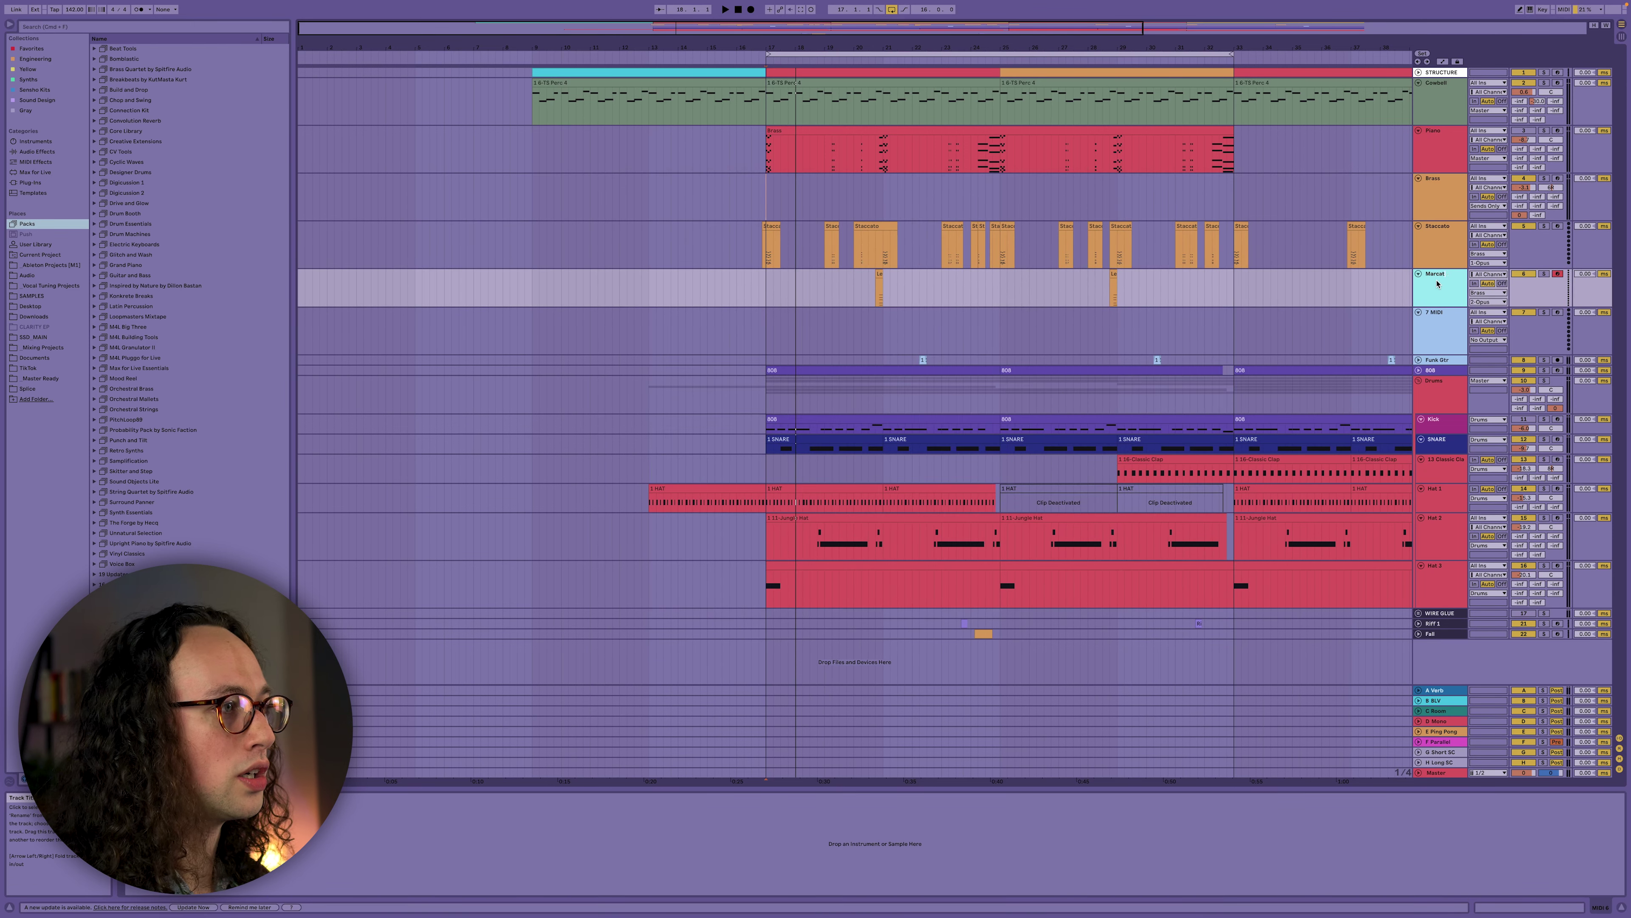
Step: Arm the Staccato track and play the passage through the short clip wedged between the staccato clips
left_click(1451, 210)
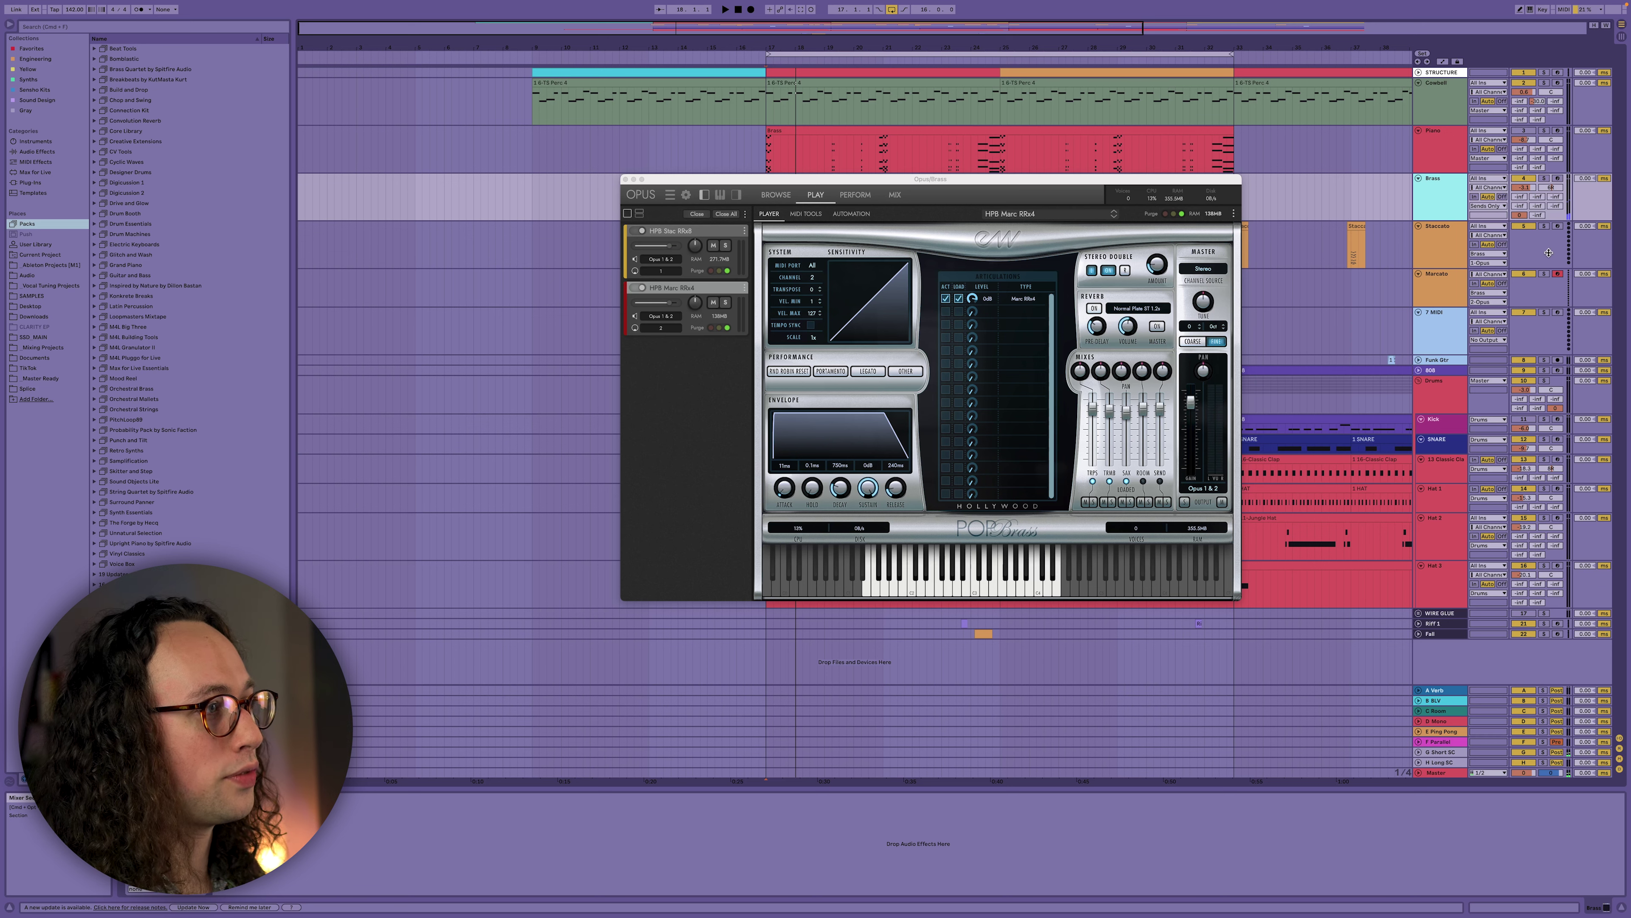
left_click(1557, 227)
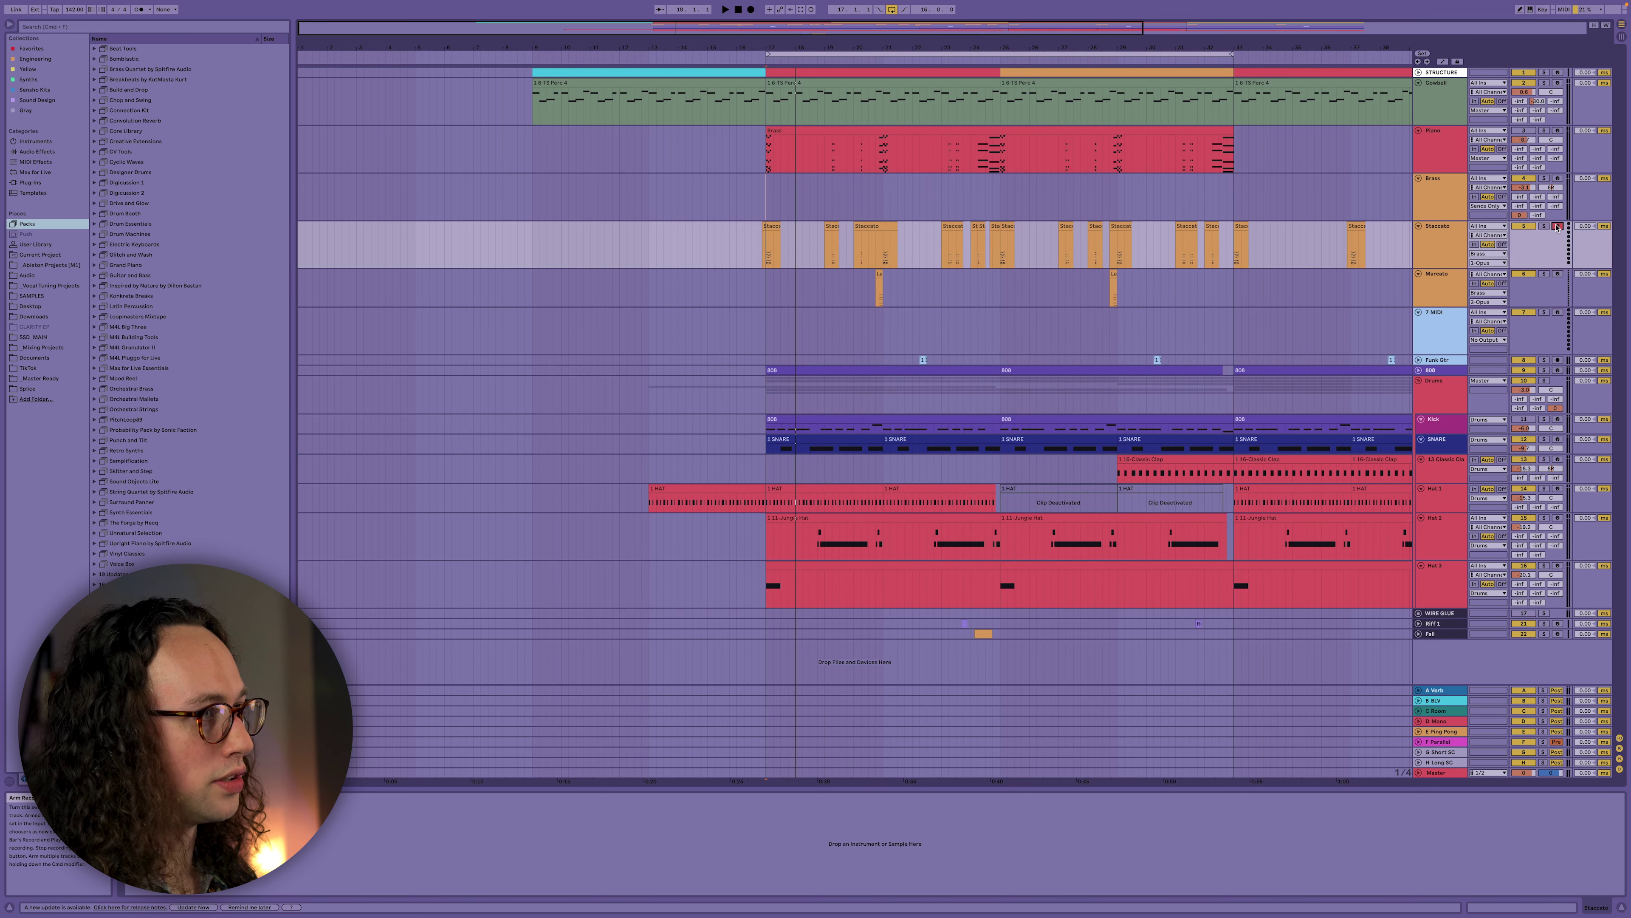
left_click(861, 237)
scroll(864, 236, "up", 5)
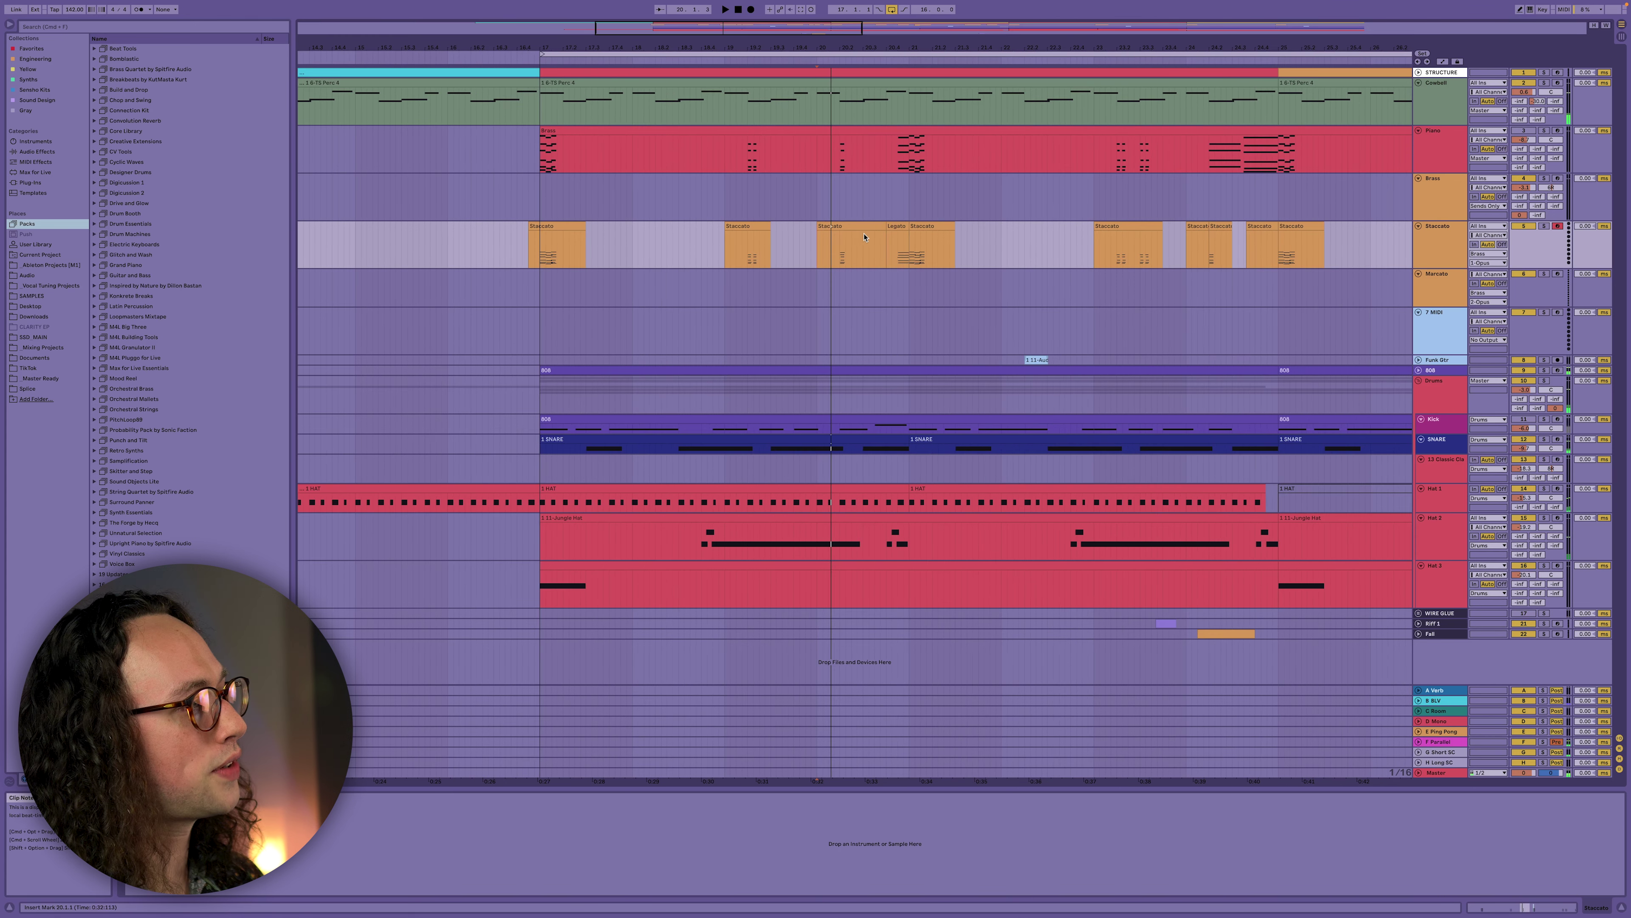
key("space")
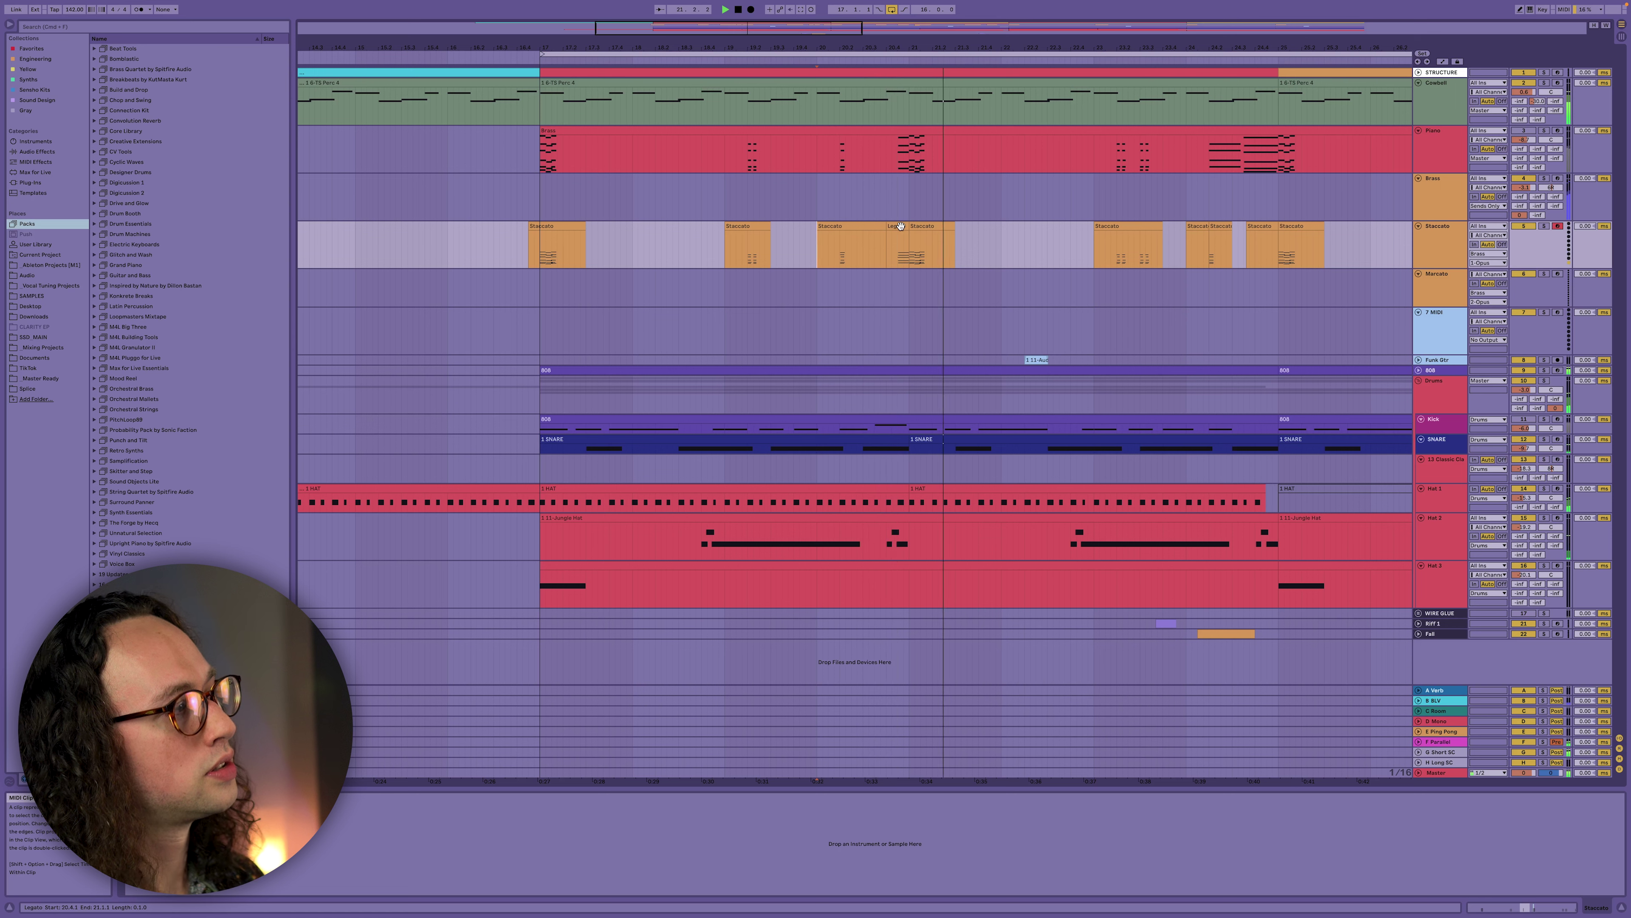
key("space")
Step: Move the short clip between the staccato clips onto the Marcato track and play the passage
left_click_drag(901, 226, 896, 282)
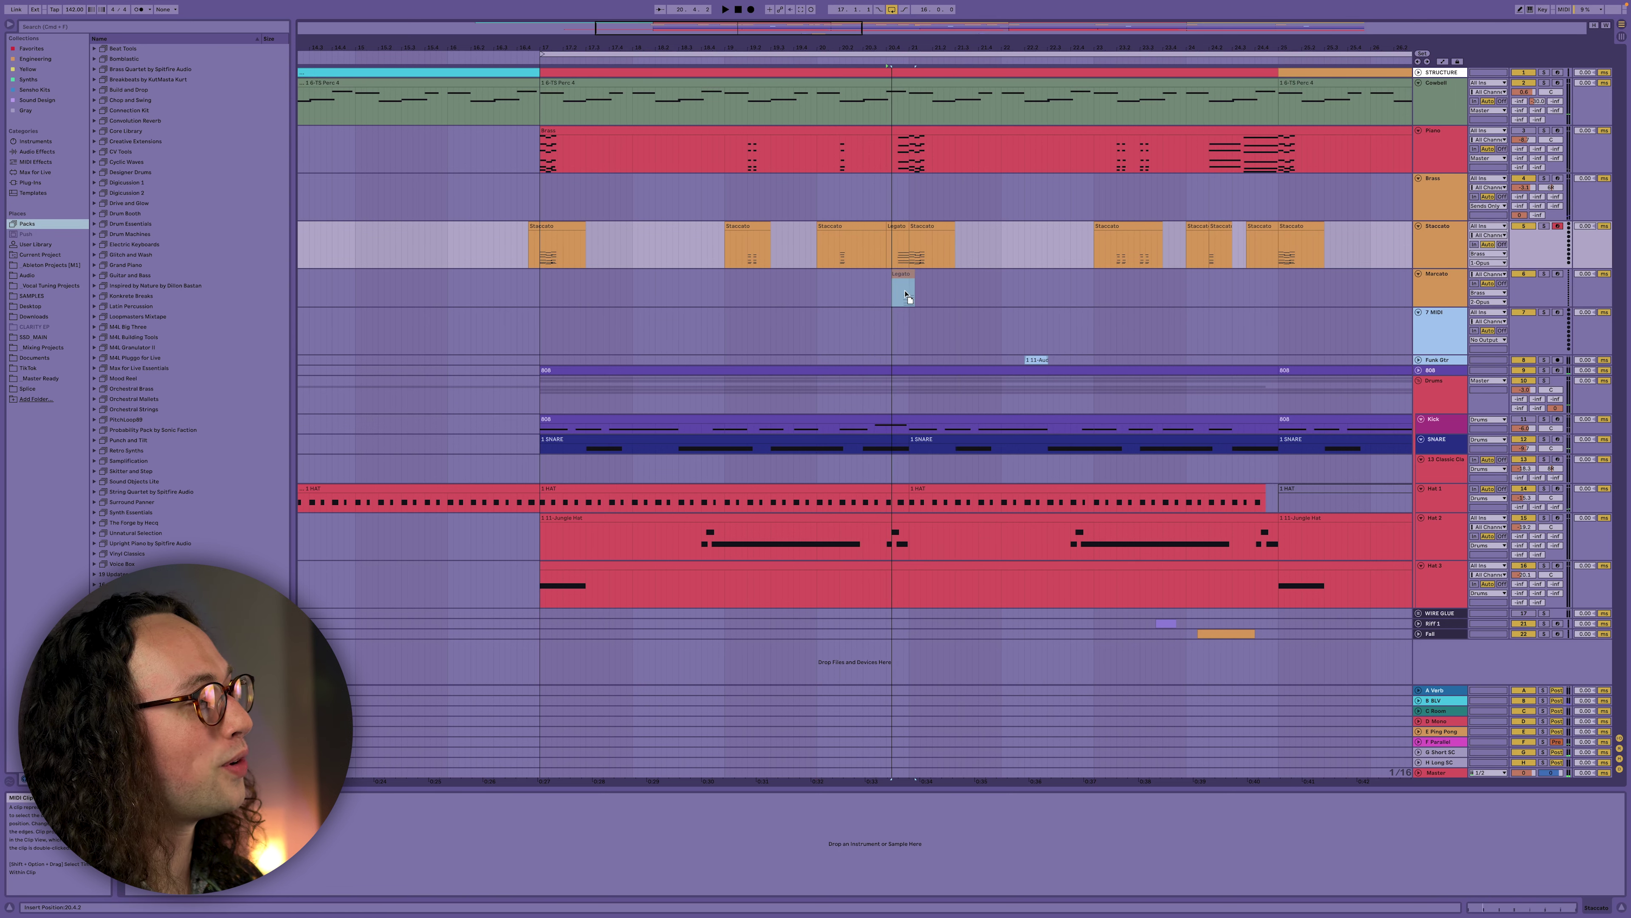
left_click(817, 257)
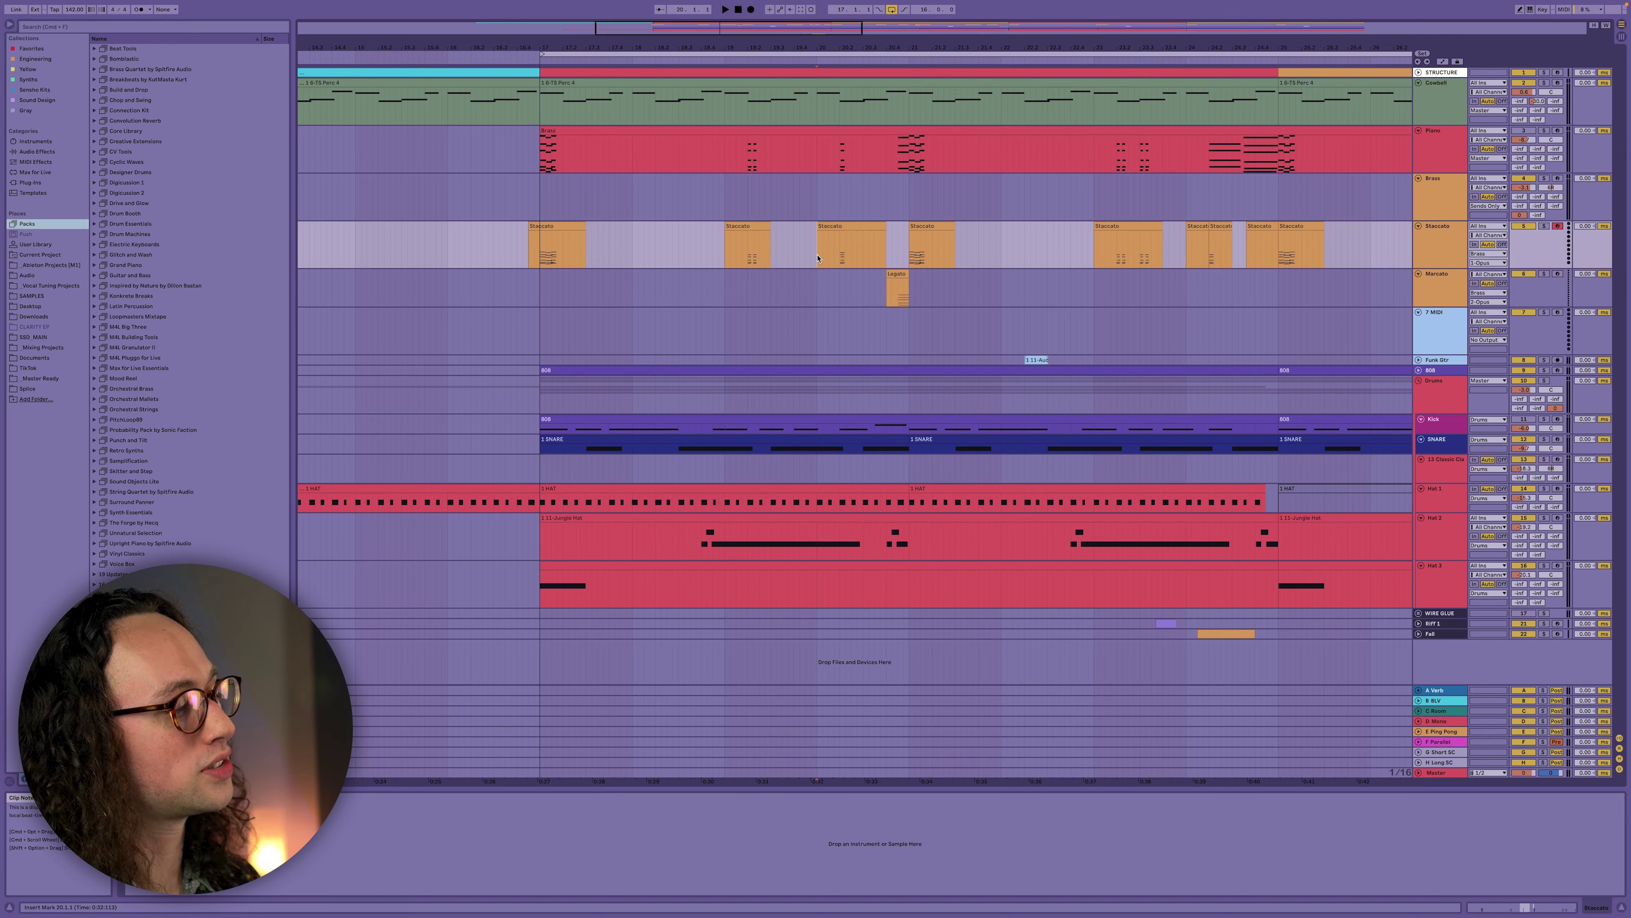
key("space")
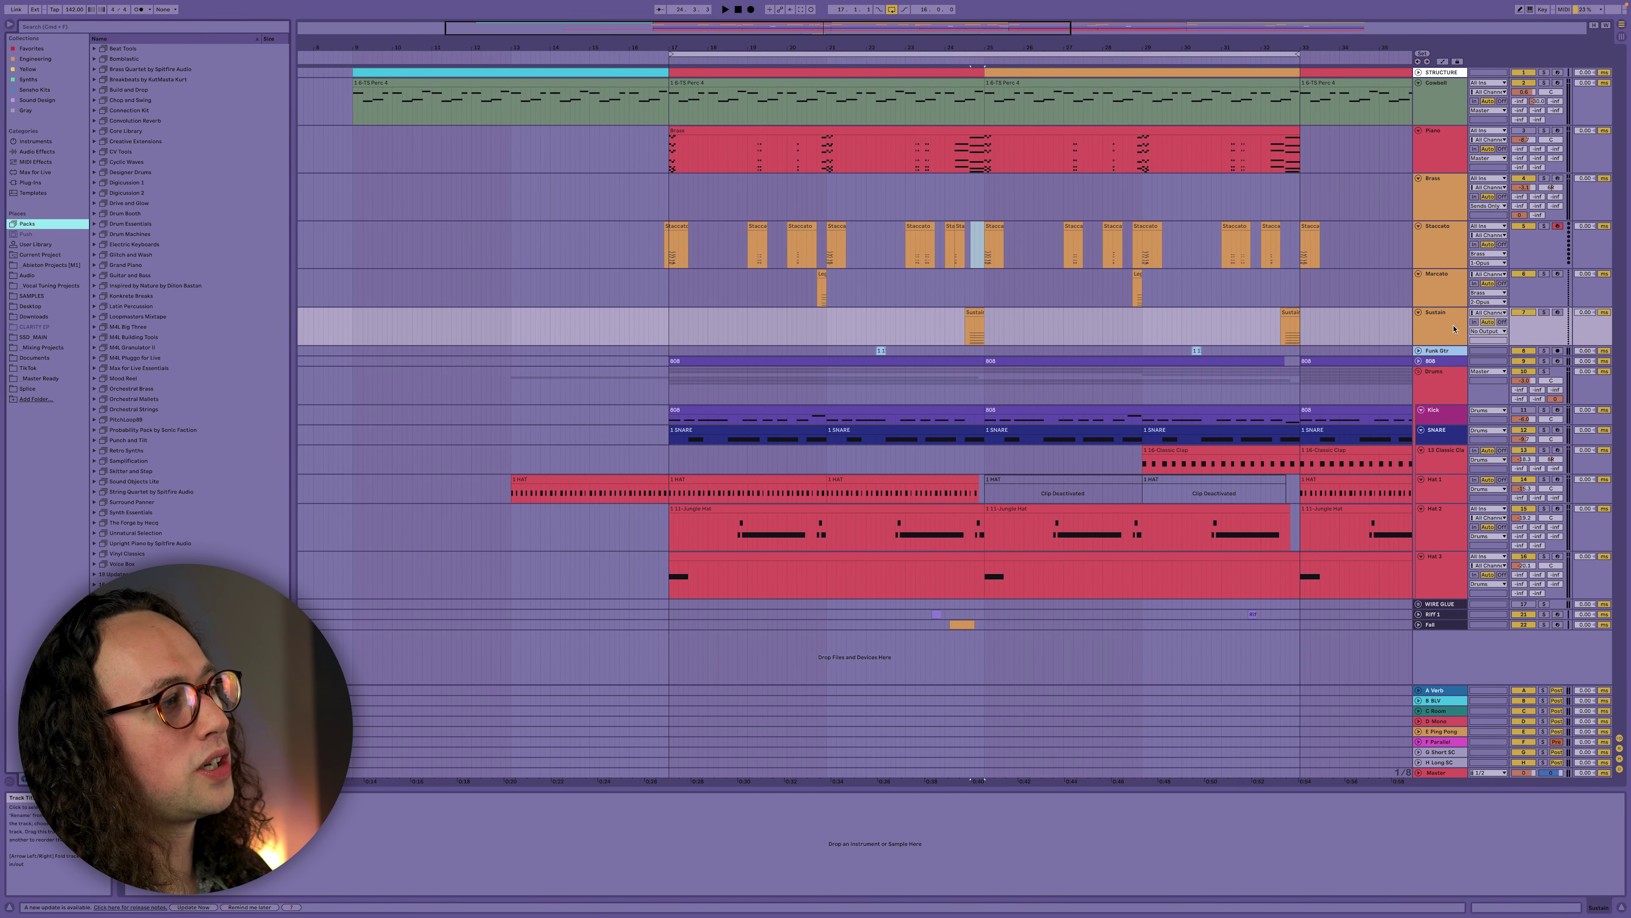
Step: Audition the first Sustain clip on the Staccato track and return it to the Sustain track
left_click(1447, 327)
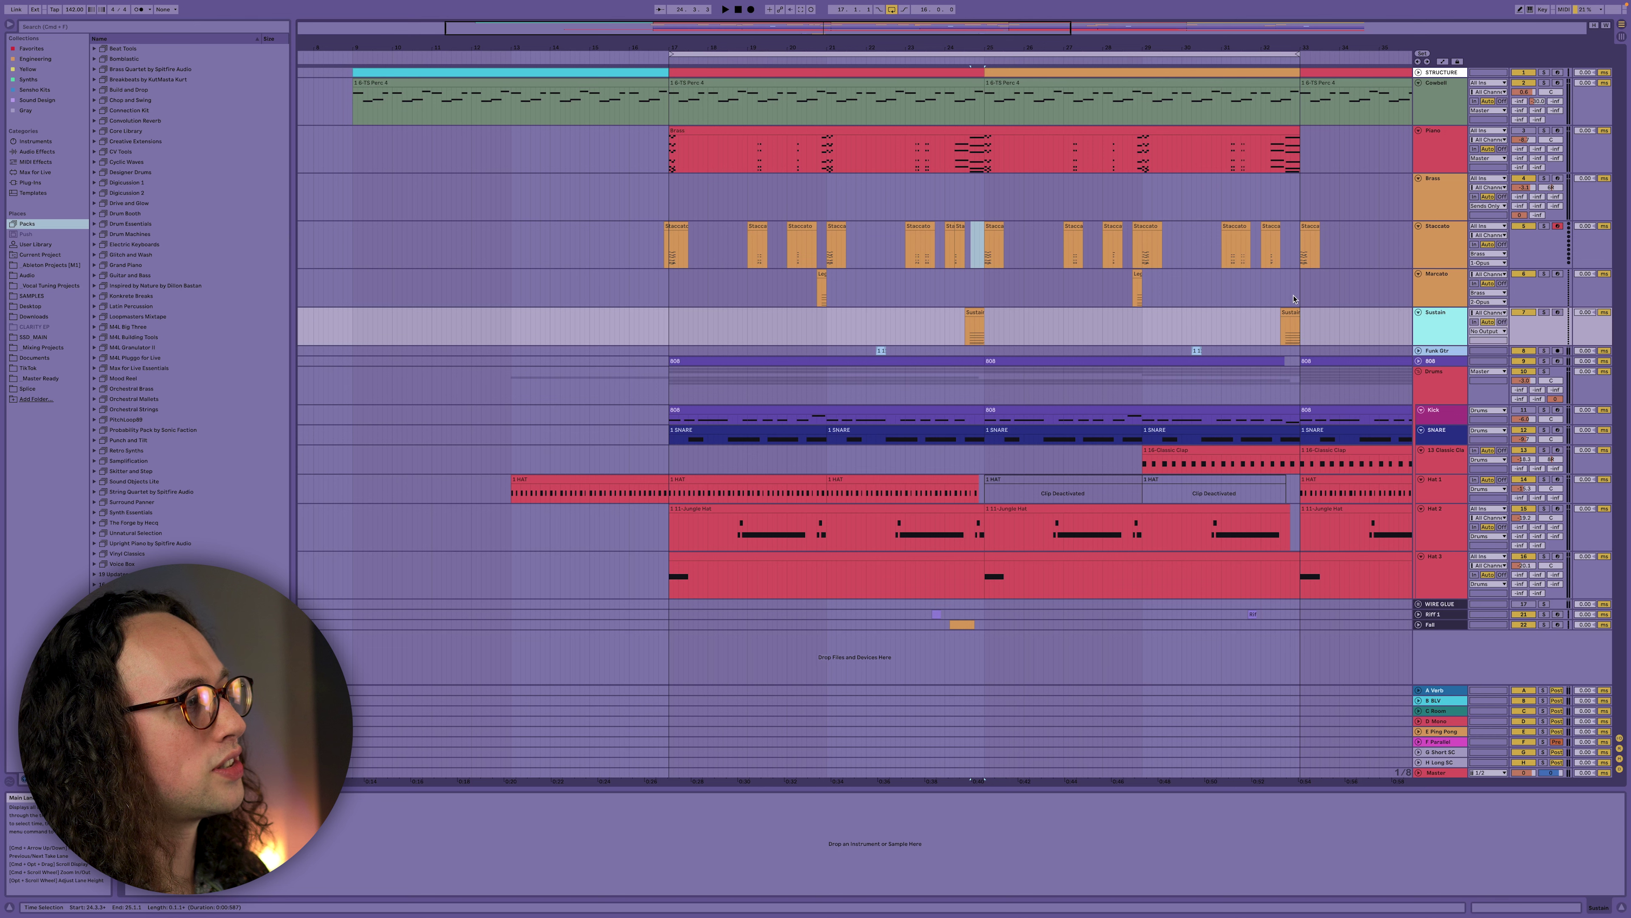
left_click(939, 196)
left_click_drag(976, 311, 978, 266)
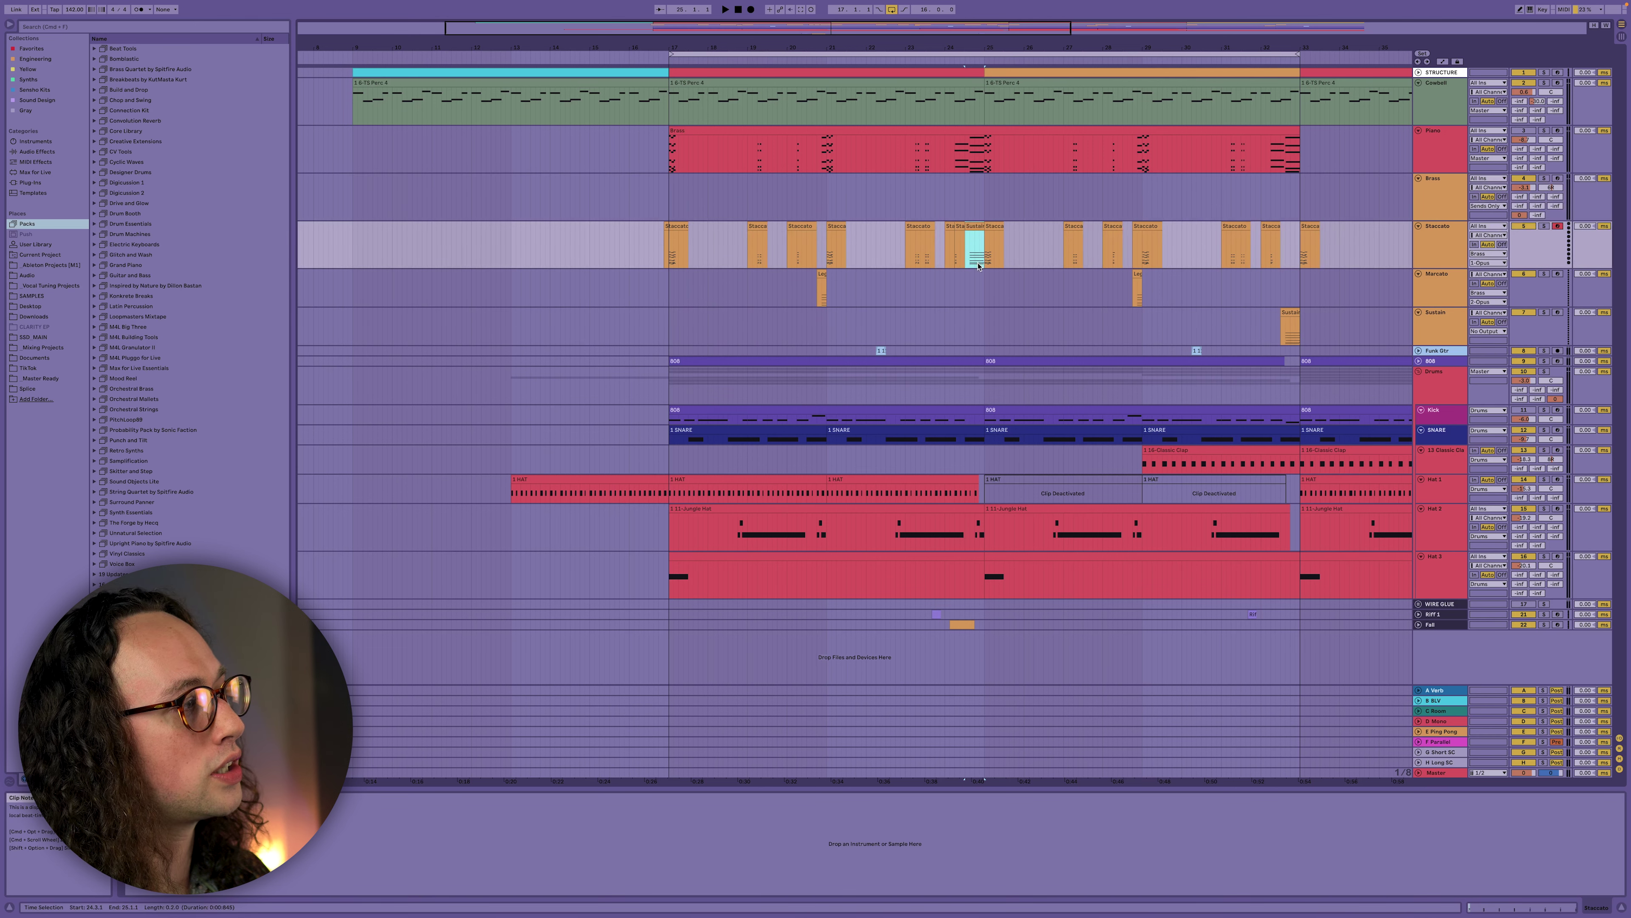
left_click(953, 252)
key("space")
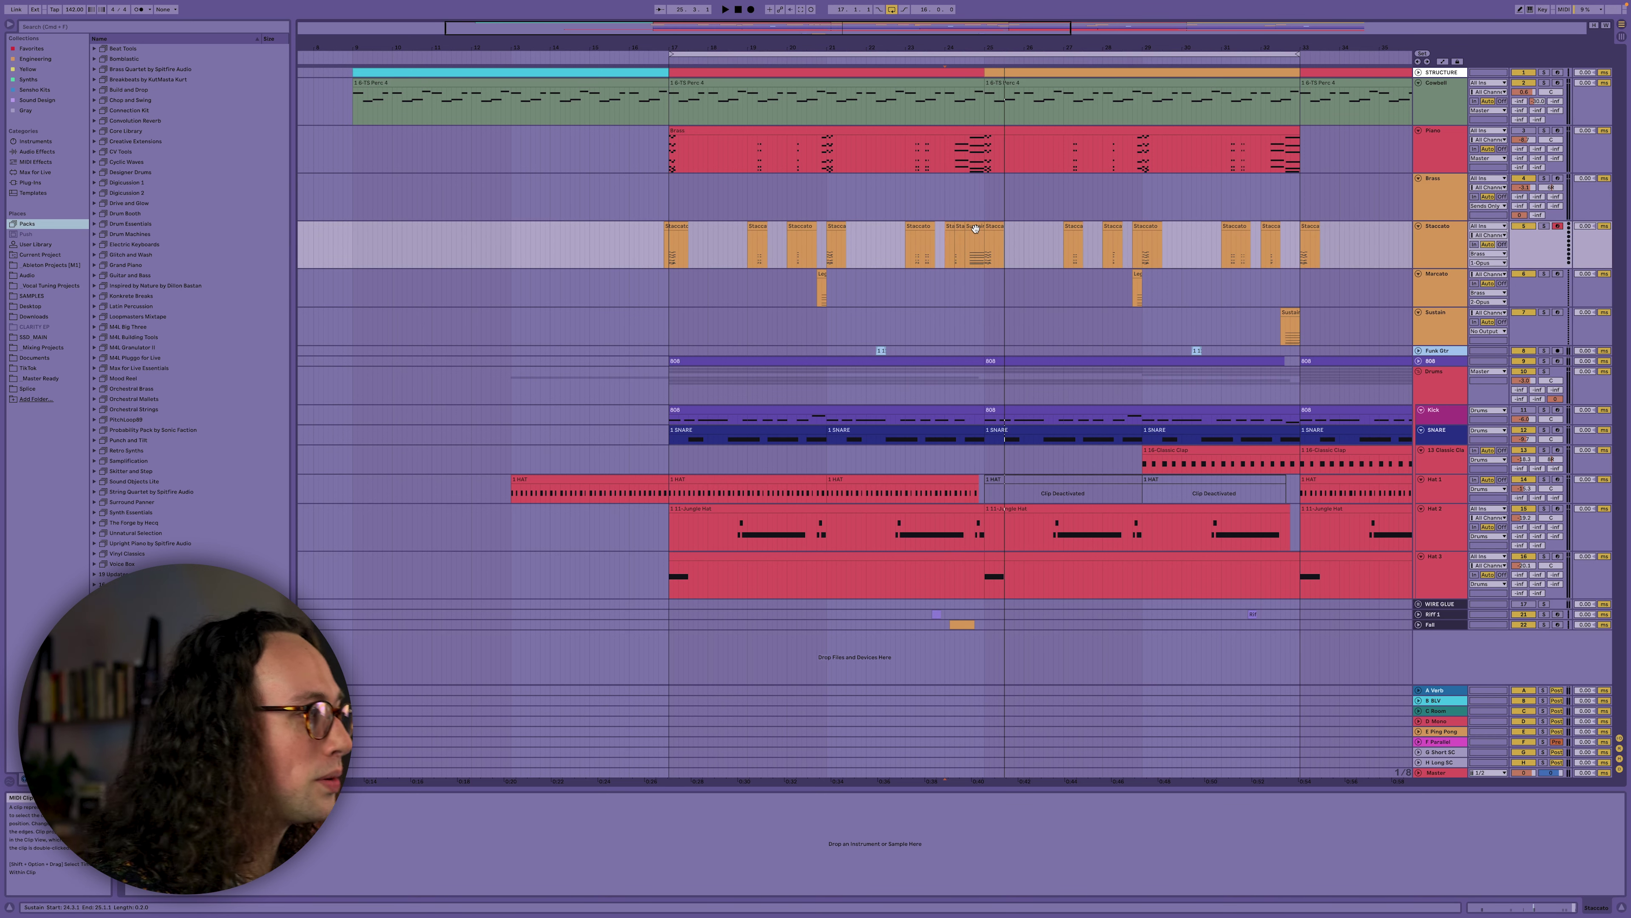
left_click_drag(975, 228, 977, 320)
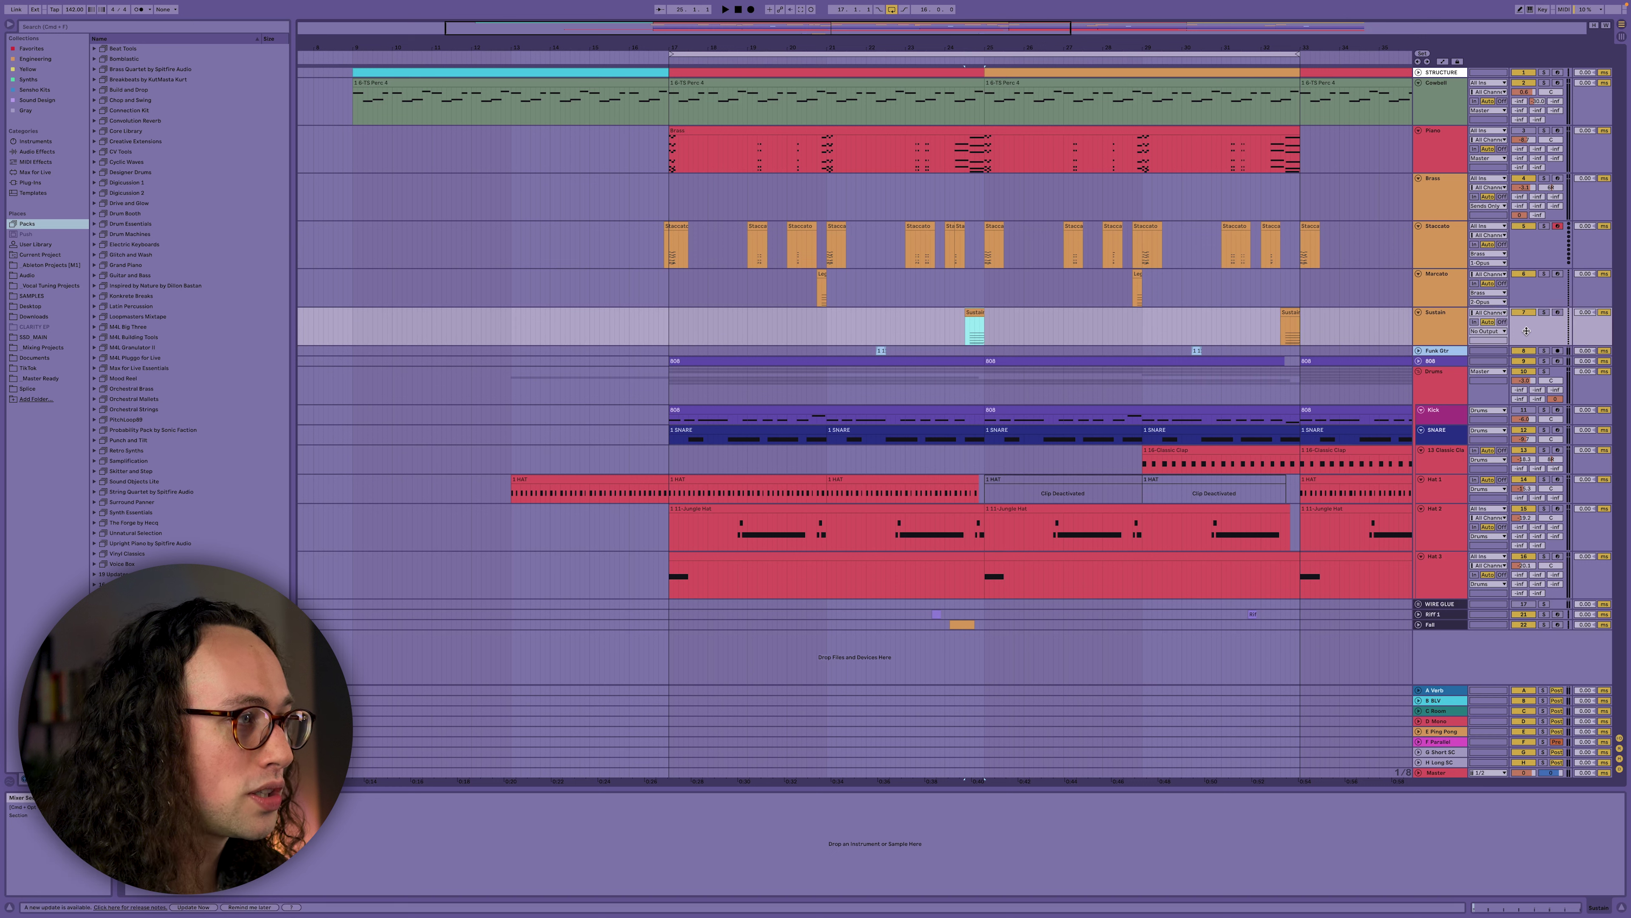
Step: Route the Sustain track's MIDI output to Brass on channel 3-Opus and arm the track
left_click(1473, 331)
left_click(1489, 376)
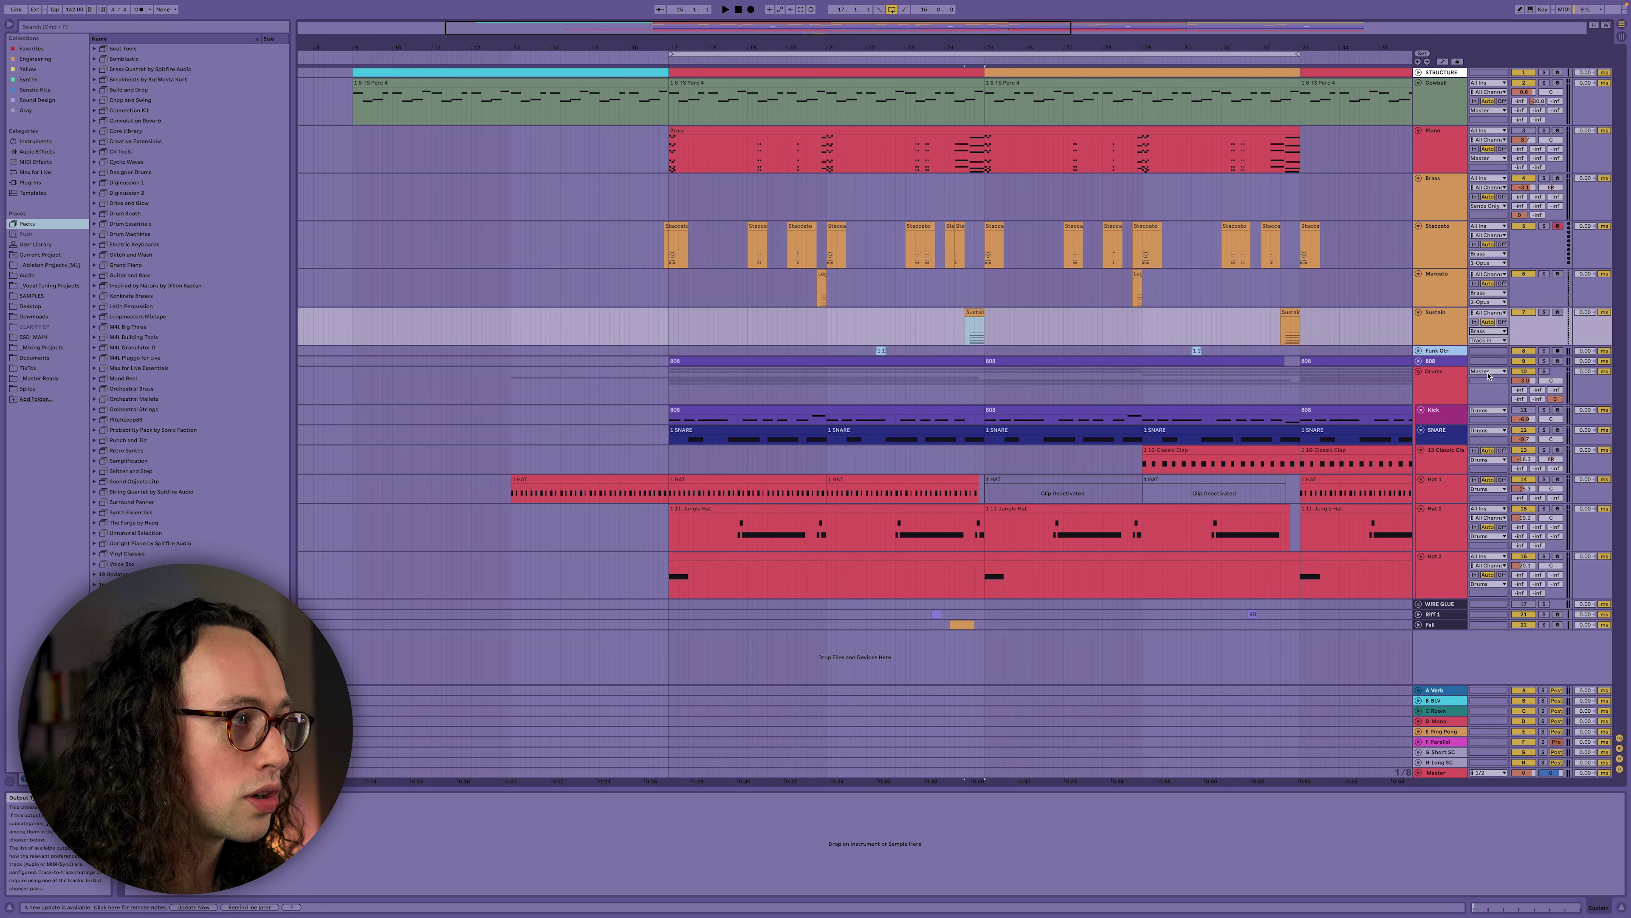
left_click(1488, 339)
left_click(1489, 372)
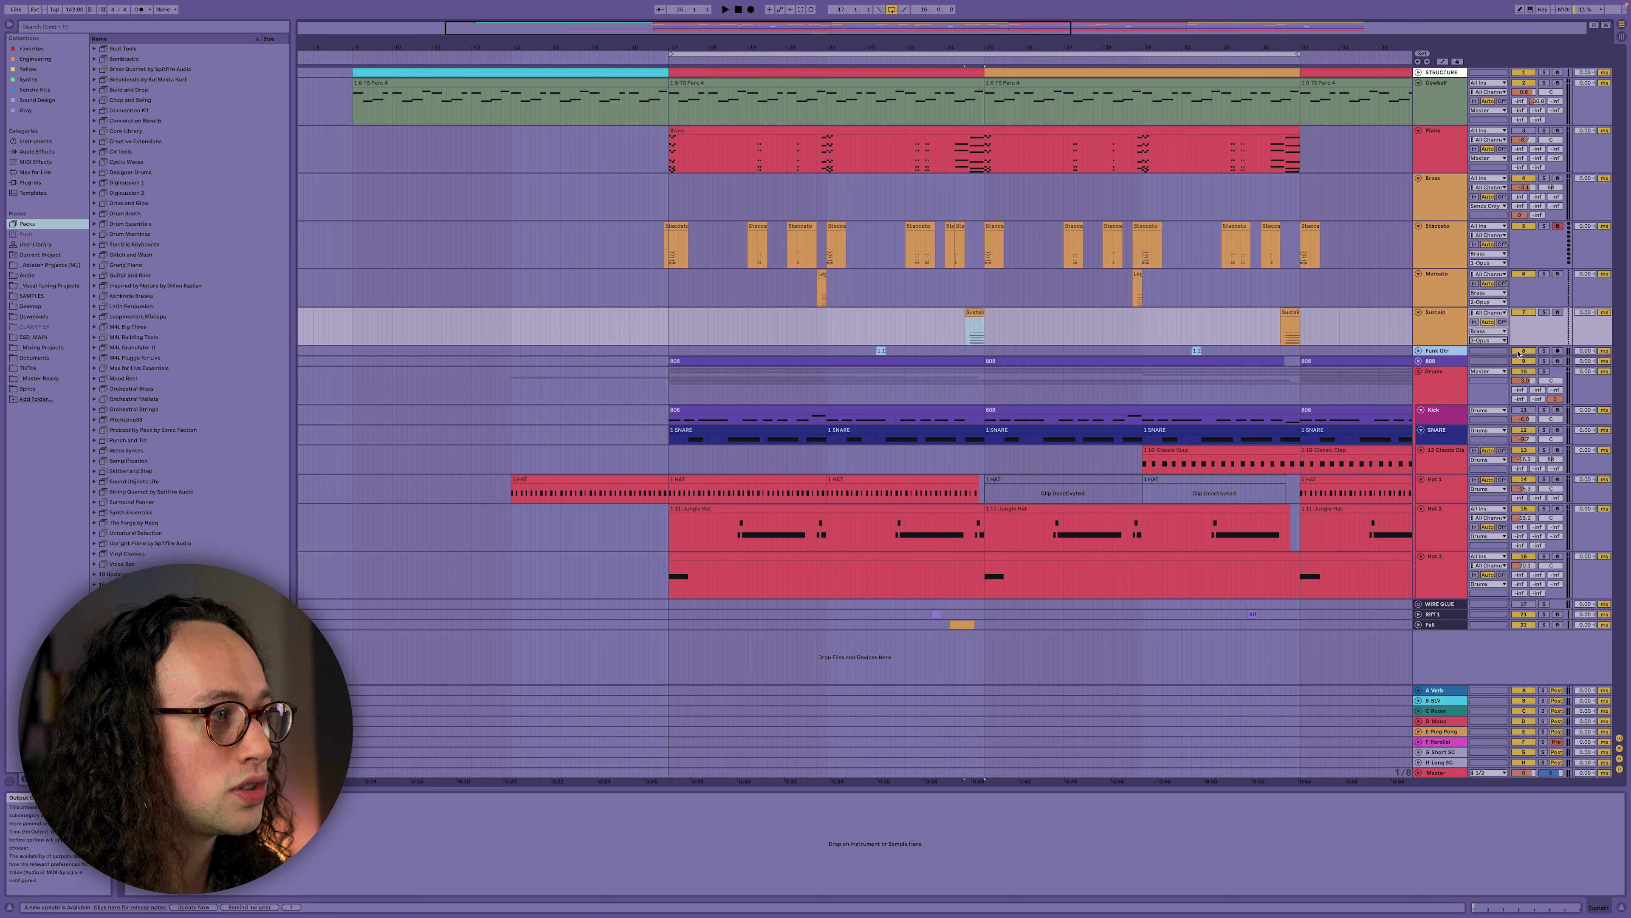
left_click(1558, 314)
Step: Add the HPB Stac Sus patch from the Hollywood Pop Brass Sustain category to the Opus instrument on Brass
left_click(1420, 201)
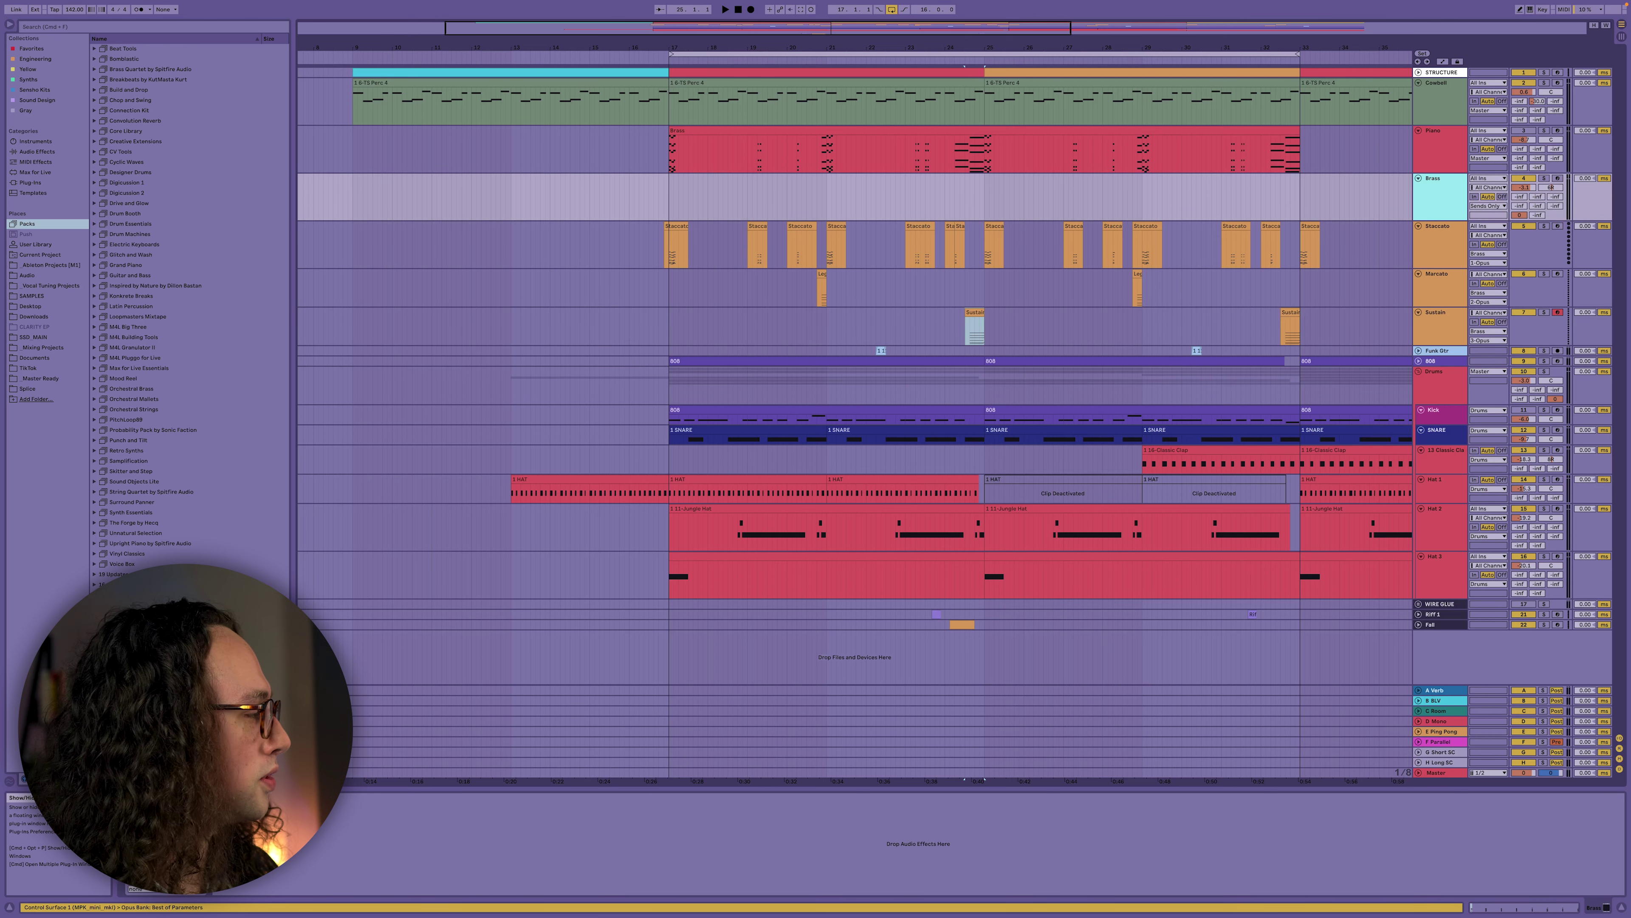
left_click(145, 798)
left_click(776, 195)
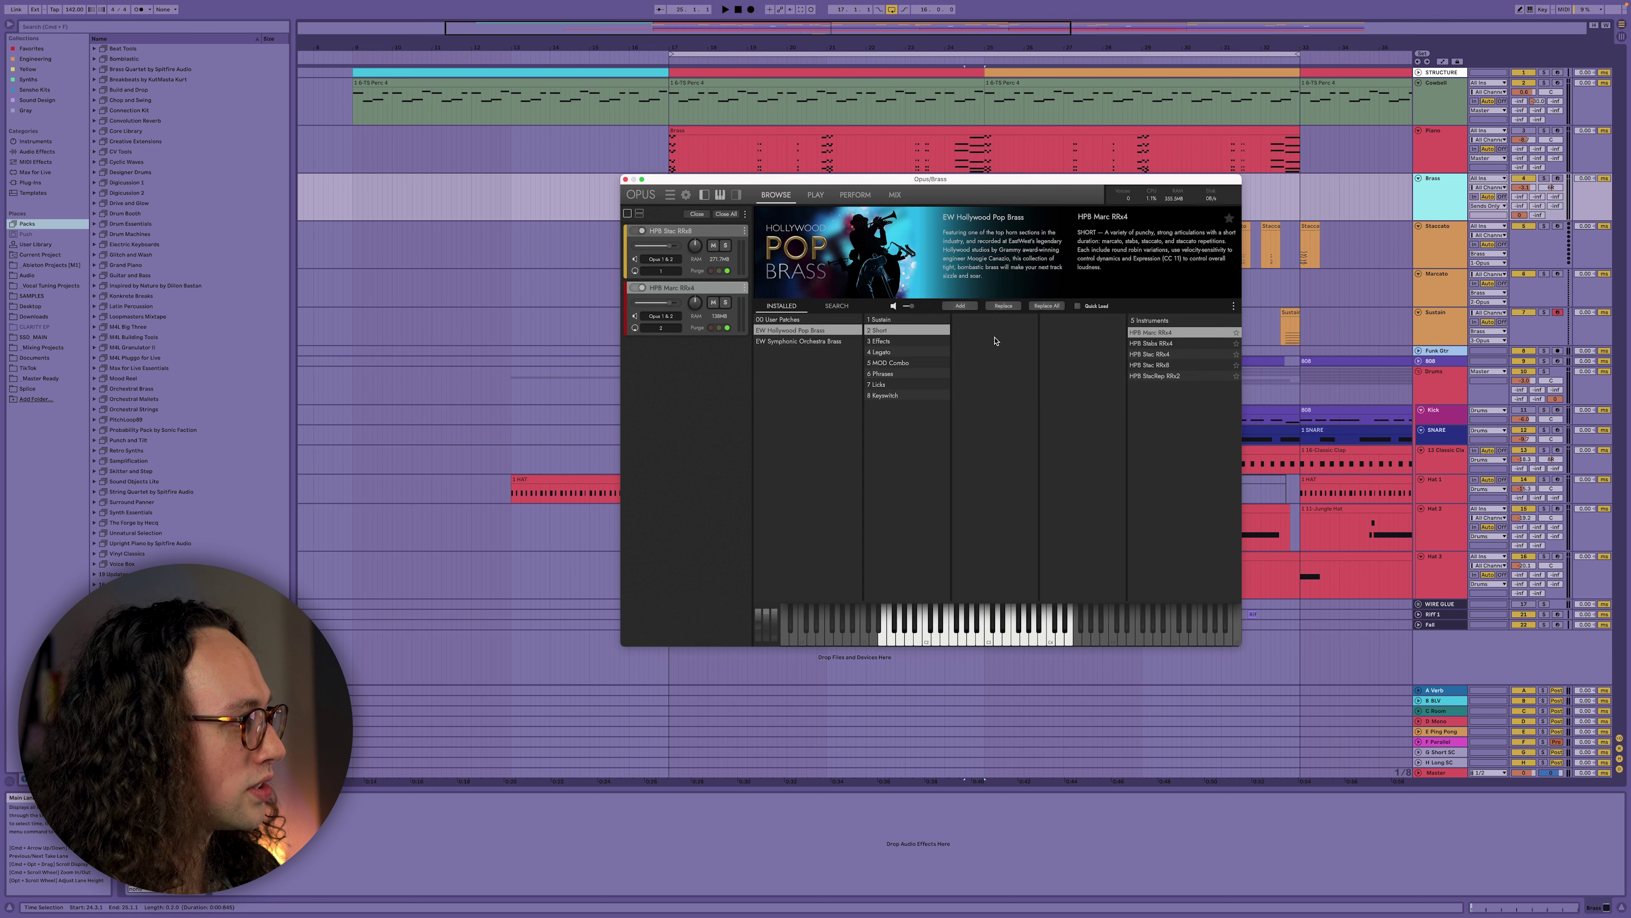
left_click(902, 320)
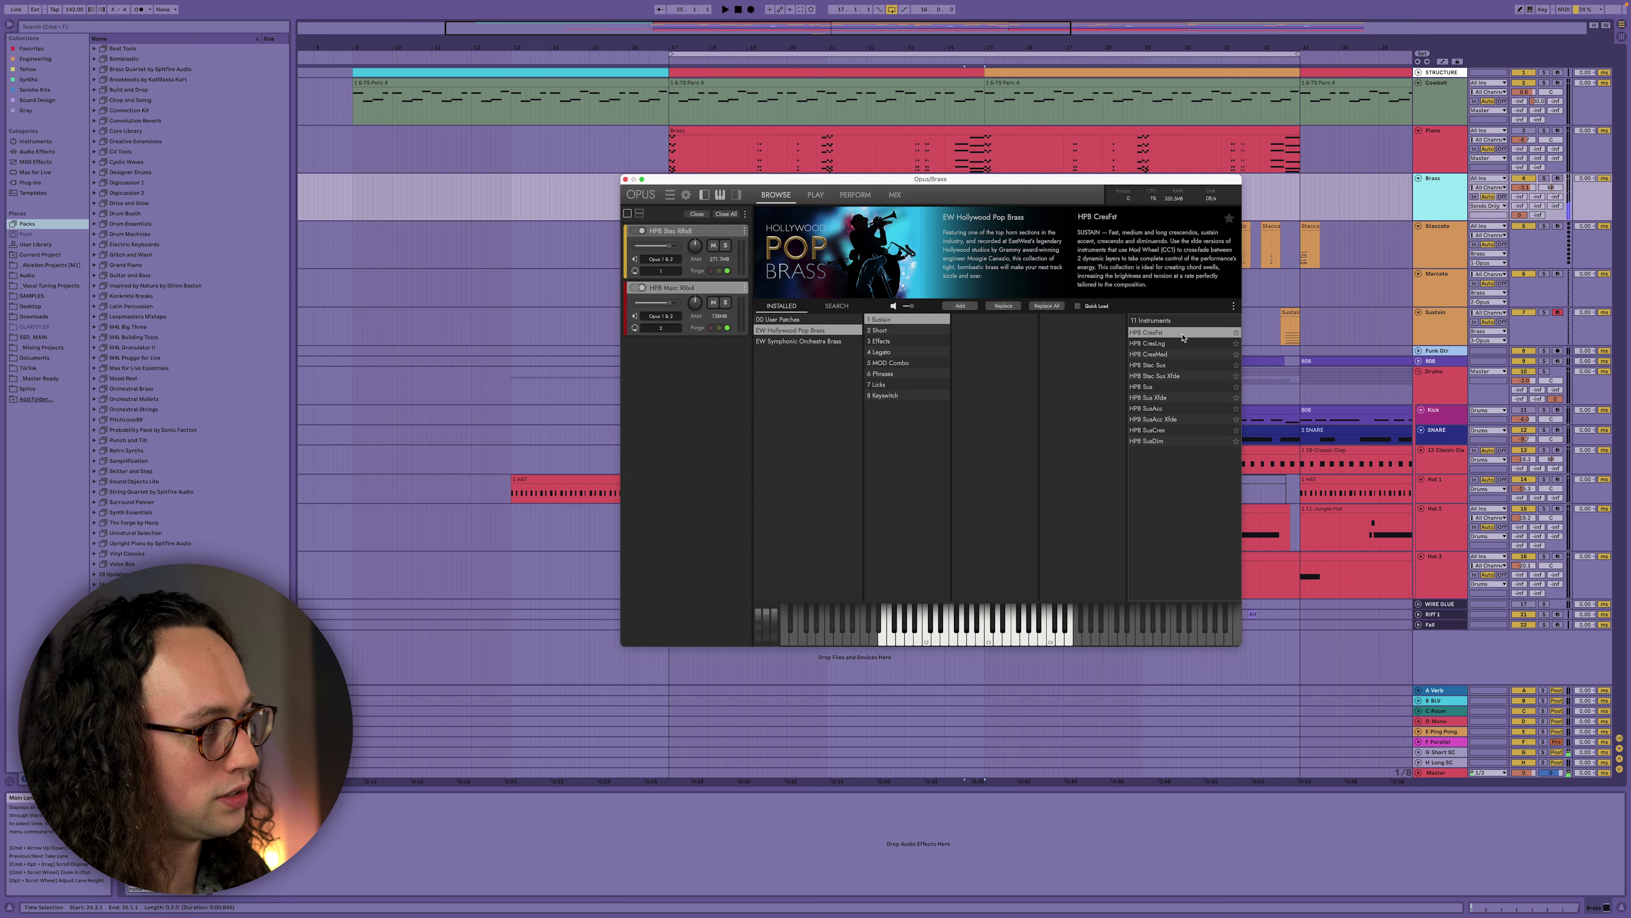
left_click(1183, 365)
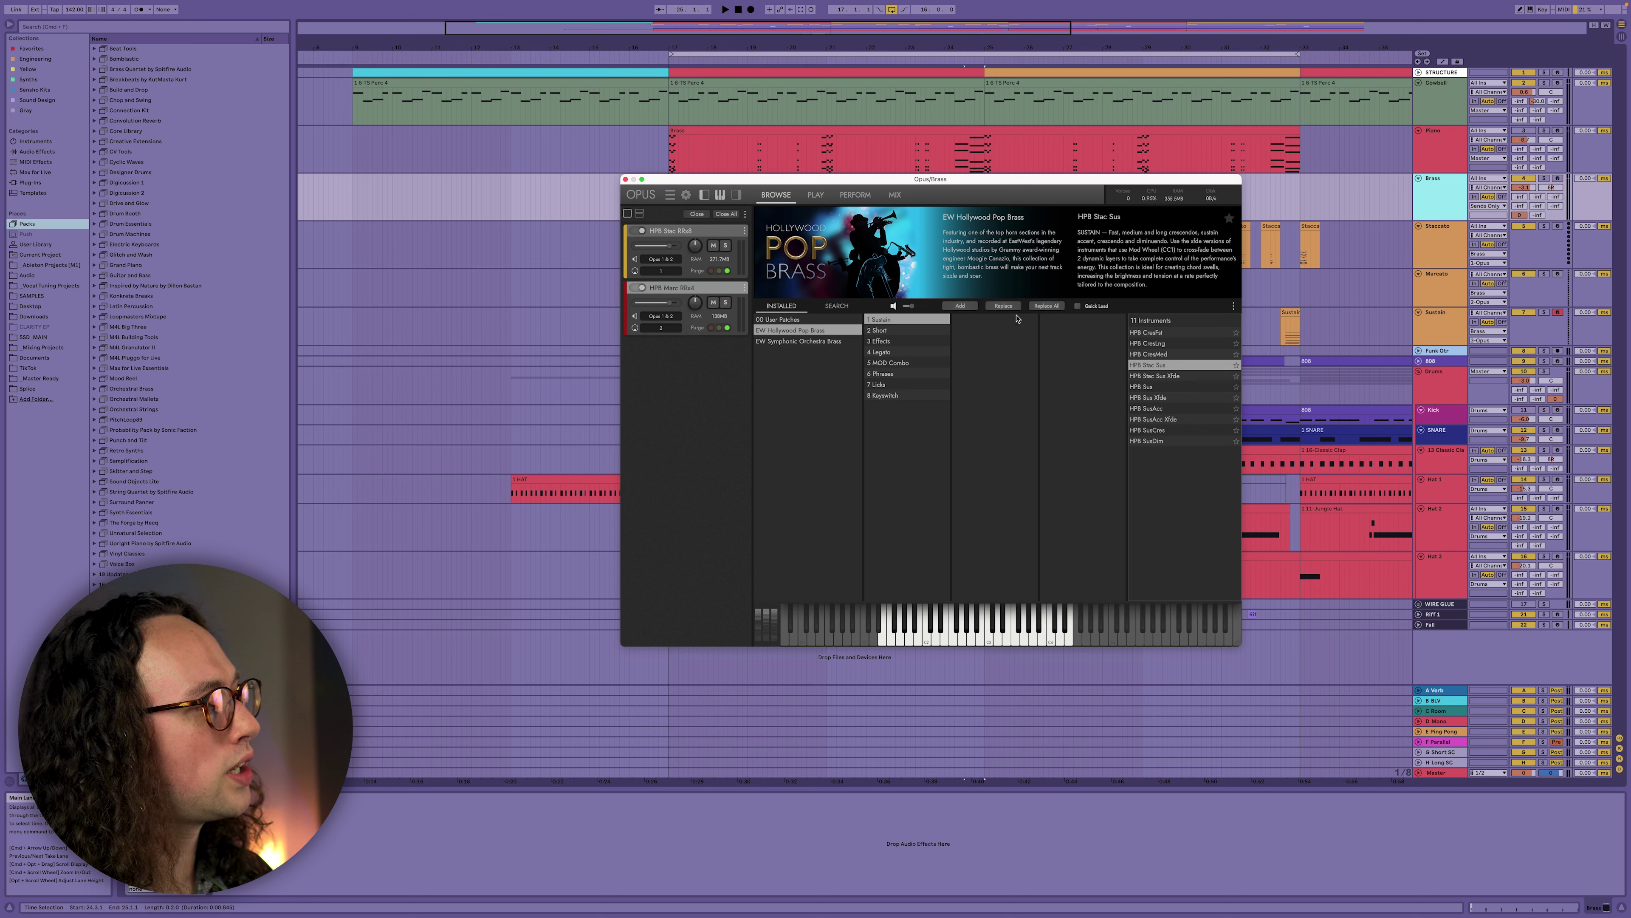
left_click(960, 305)
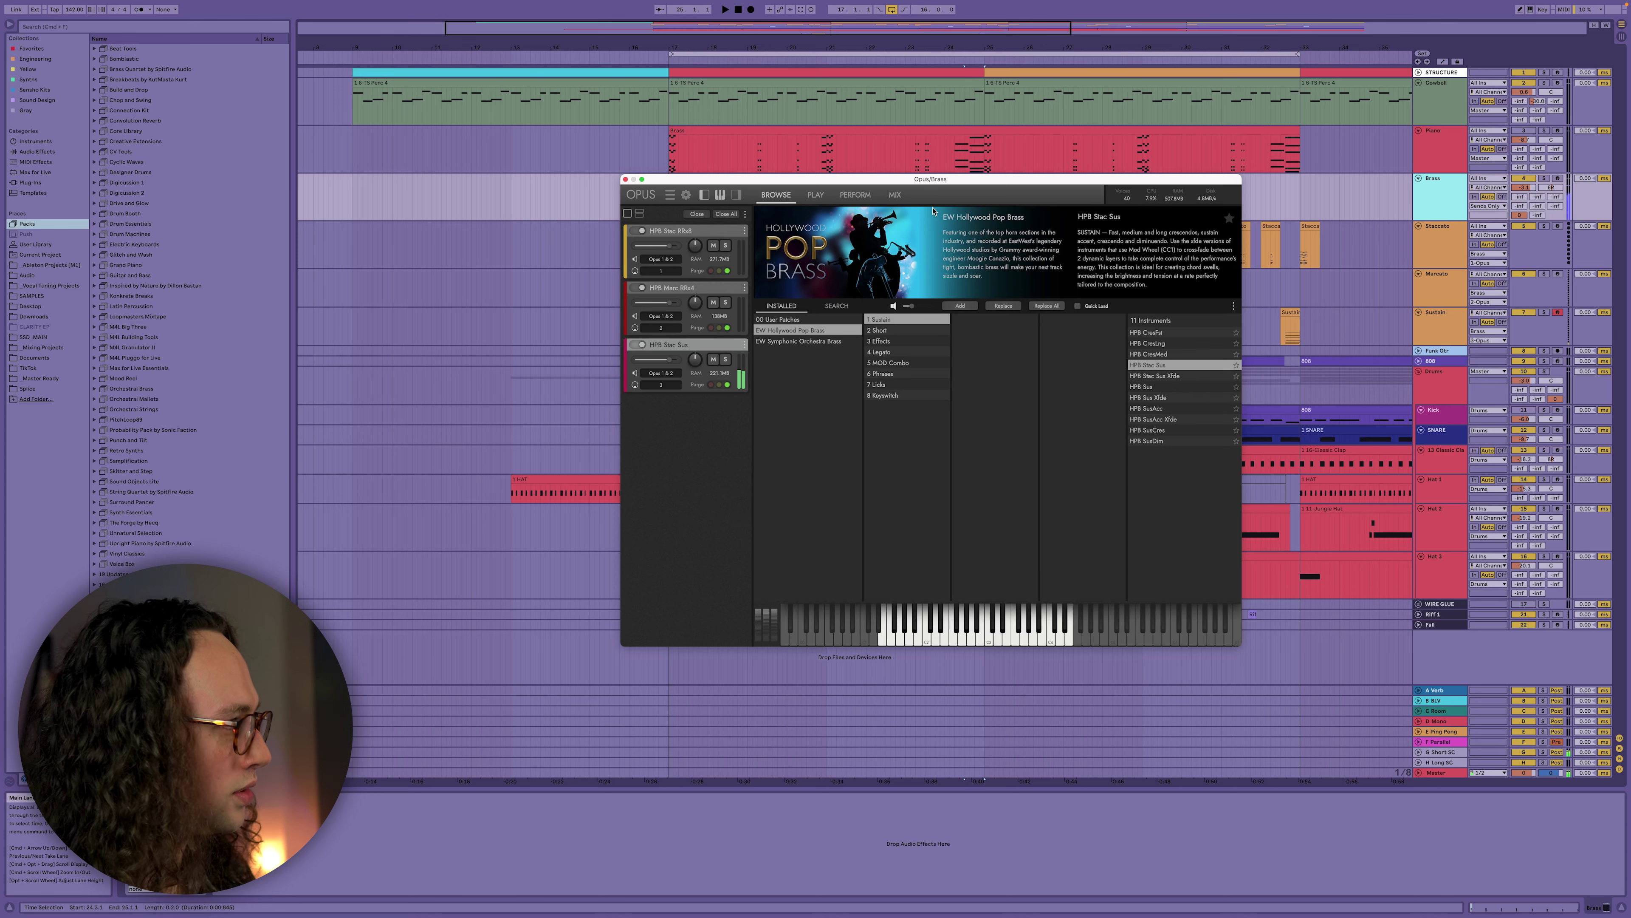
Step: Play the brass passage with the Opus player open on HPB Stac Sus to hear the sustain patch in context
key("Up")
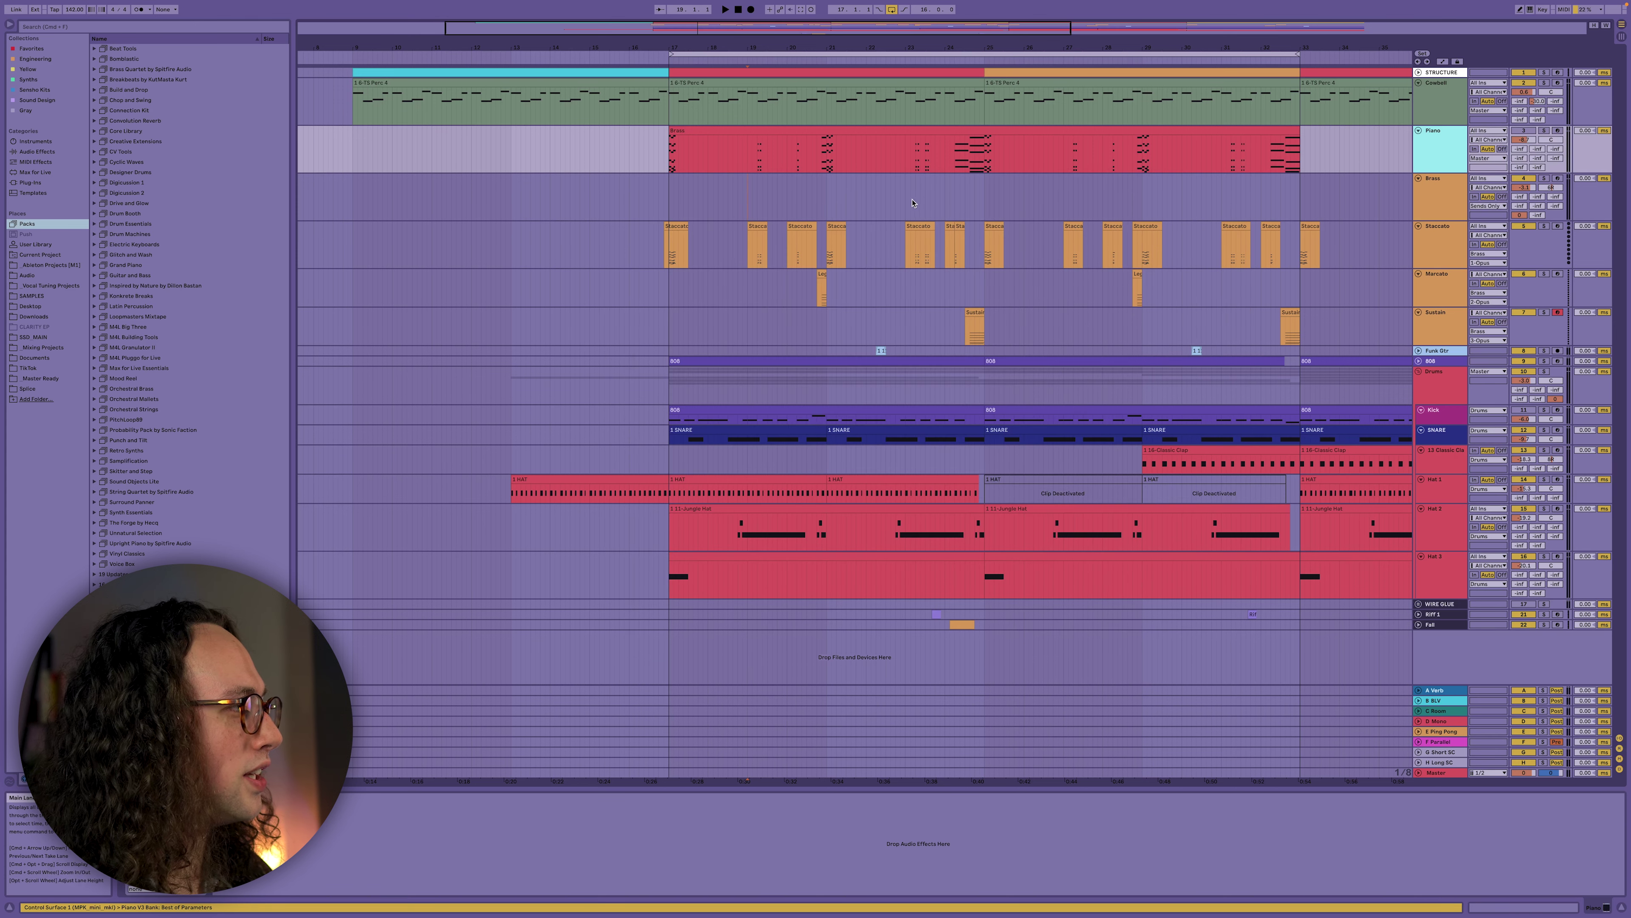
left_click(906, 202)
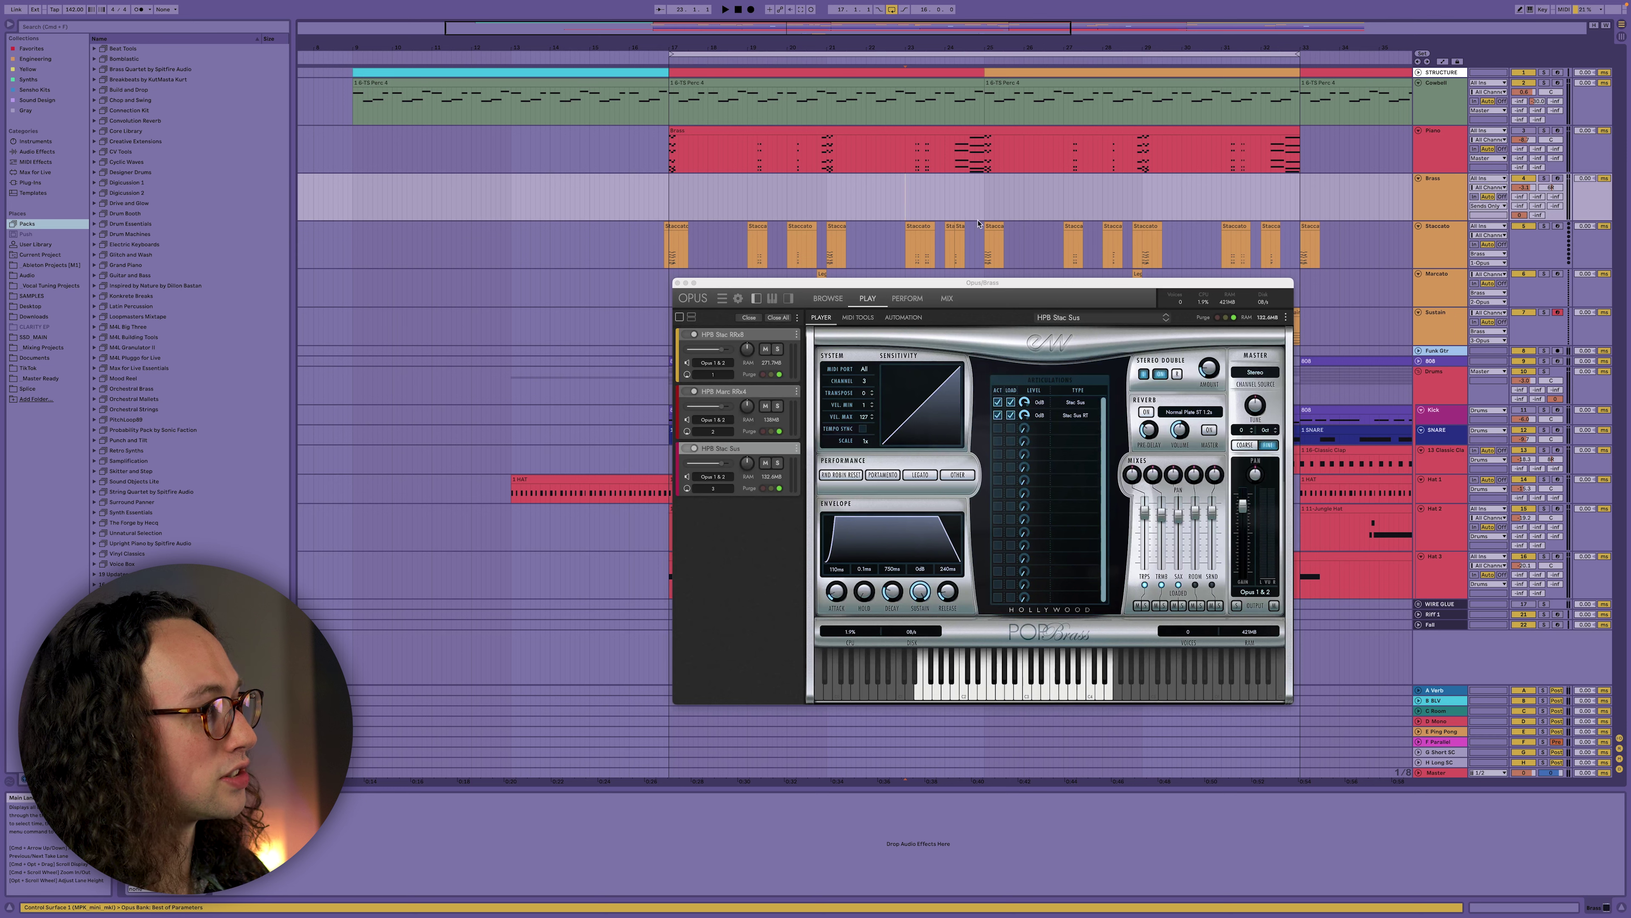
left_click(829, 207)
key("space")
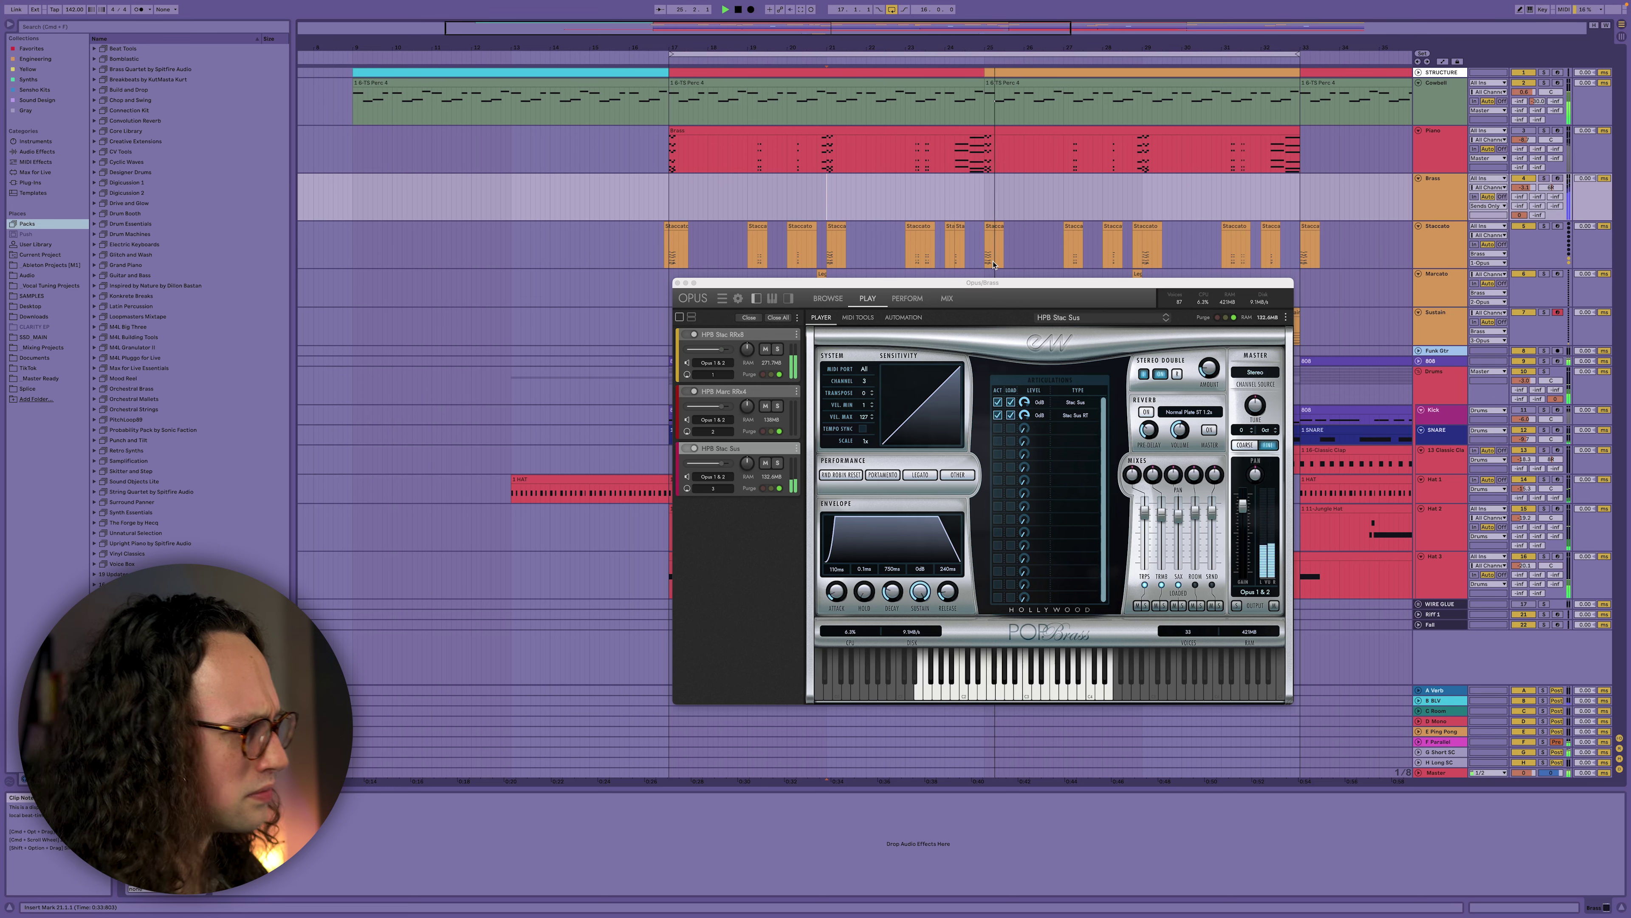
left_click_drag(1060, 285, 1068, 435)
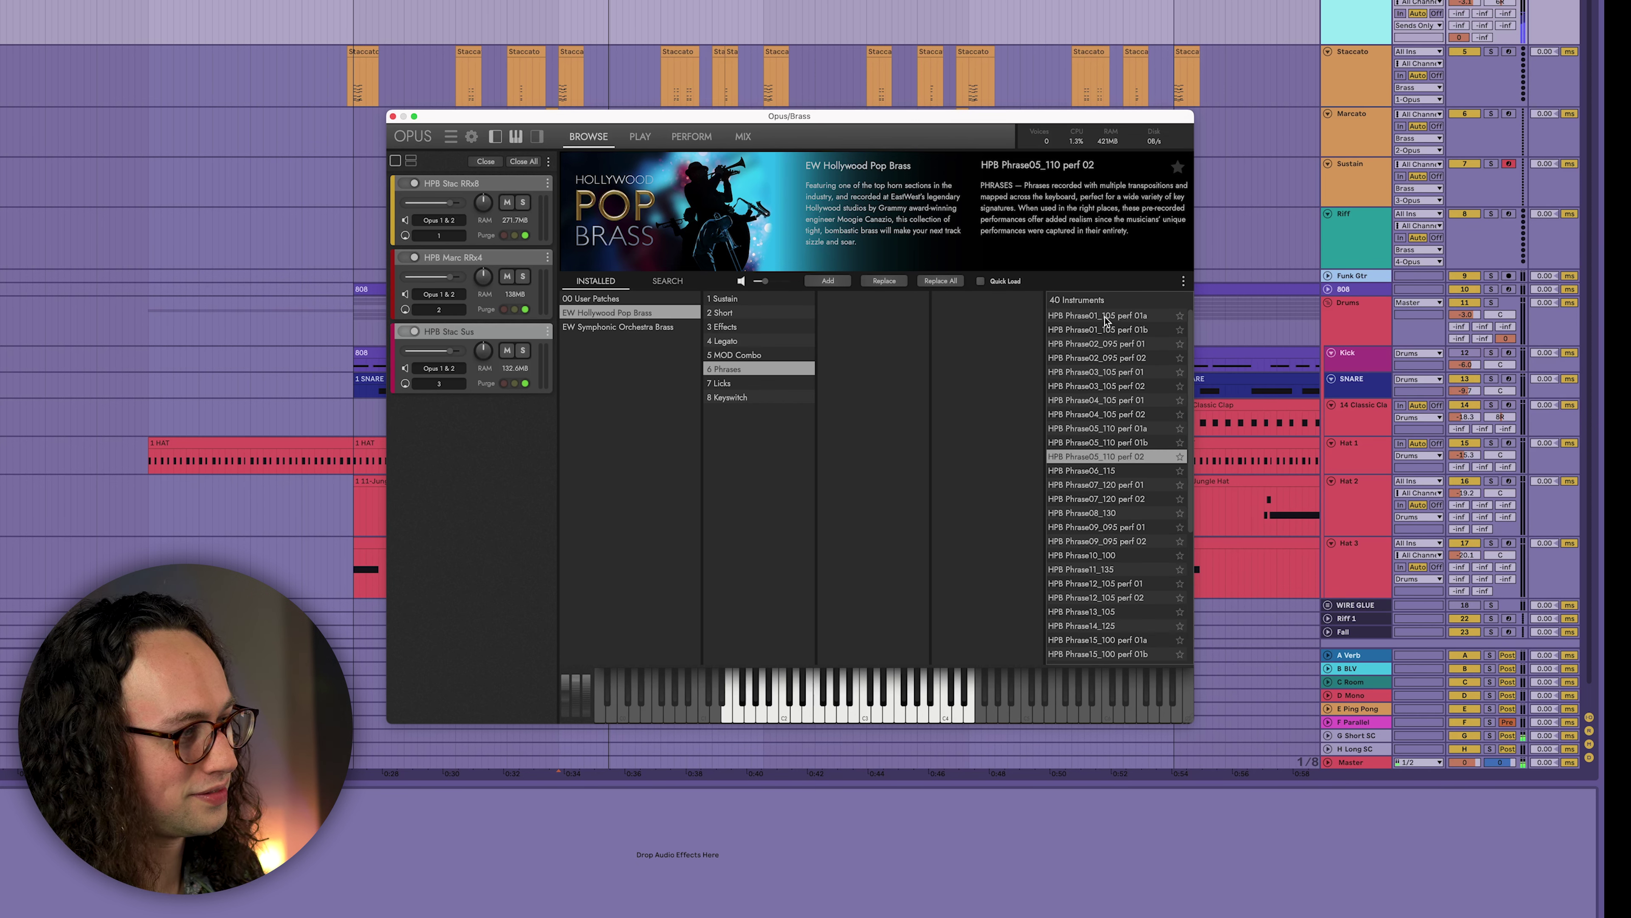
Step: Choose HPB Phrase15_100 perf 01a from the Phrases category and record the phrase on the RIFF track
key("Down")
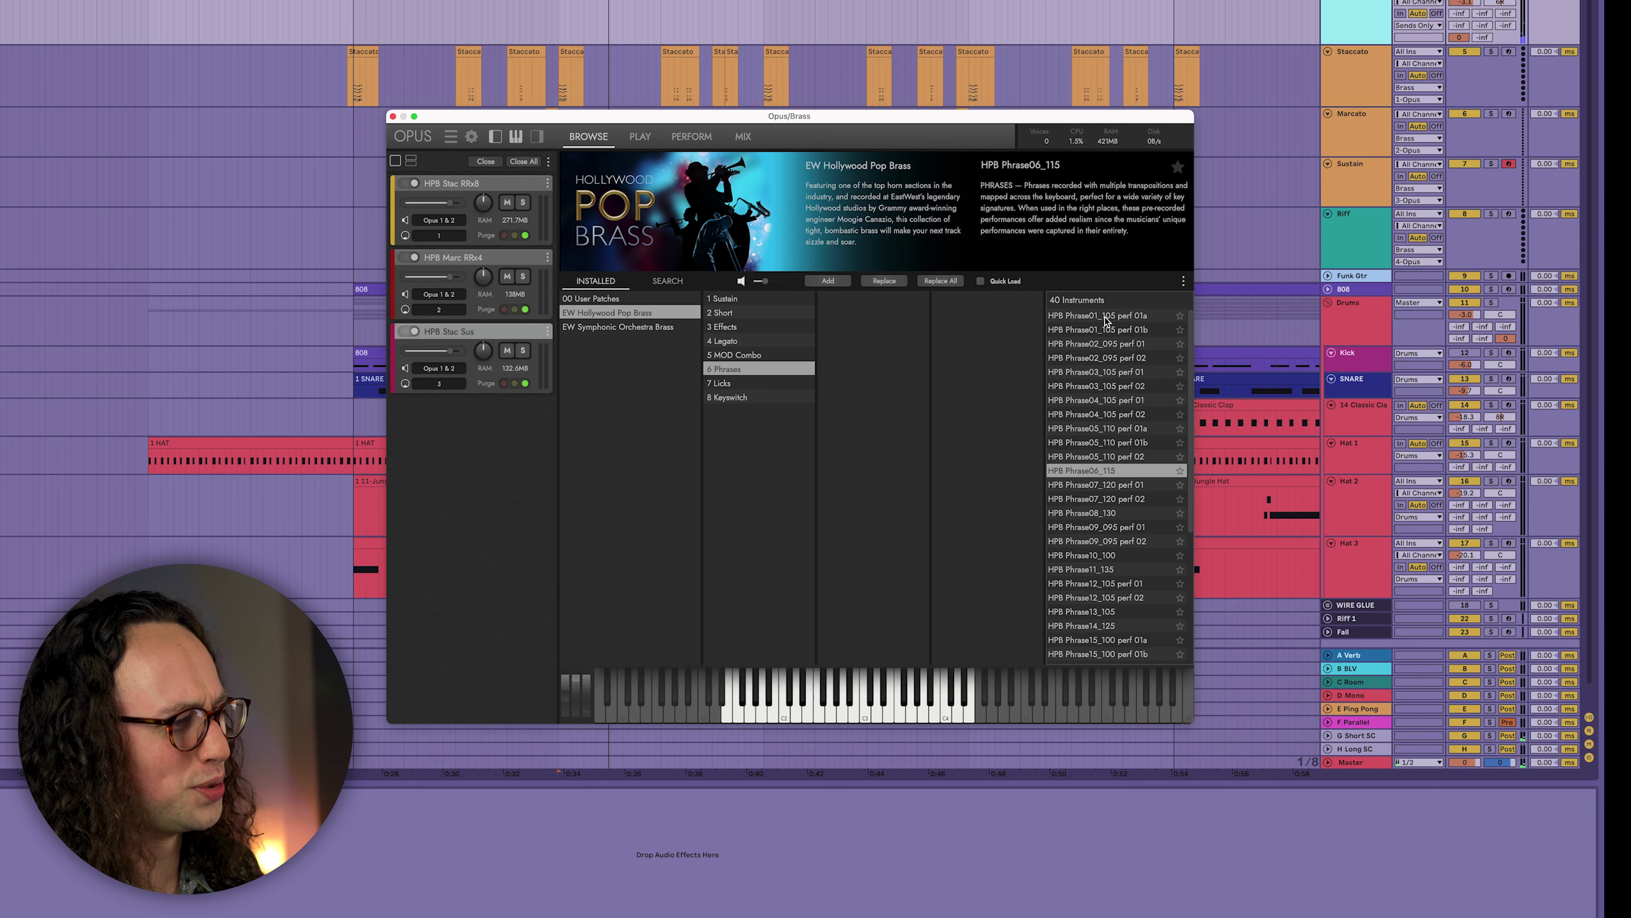
key("Down")
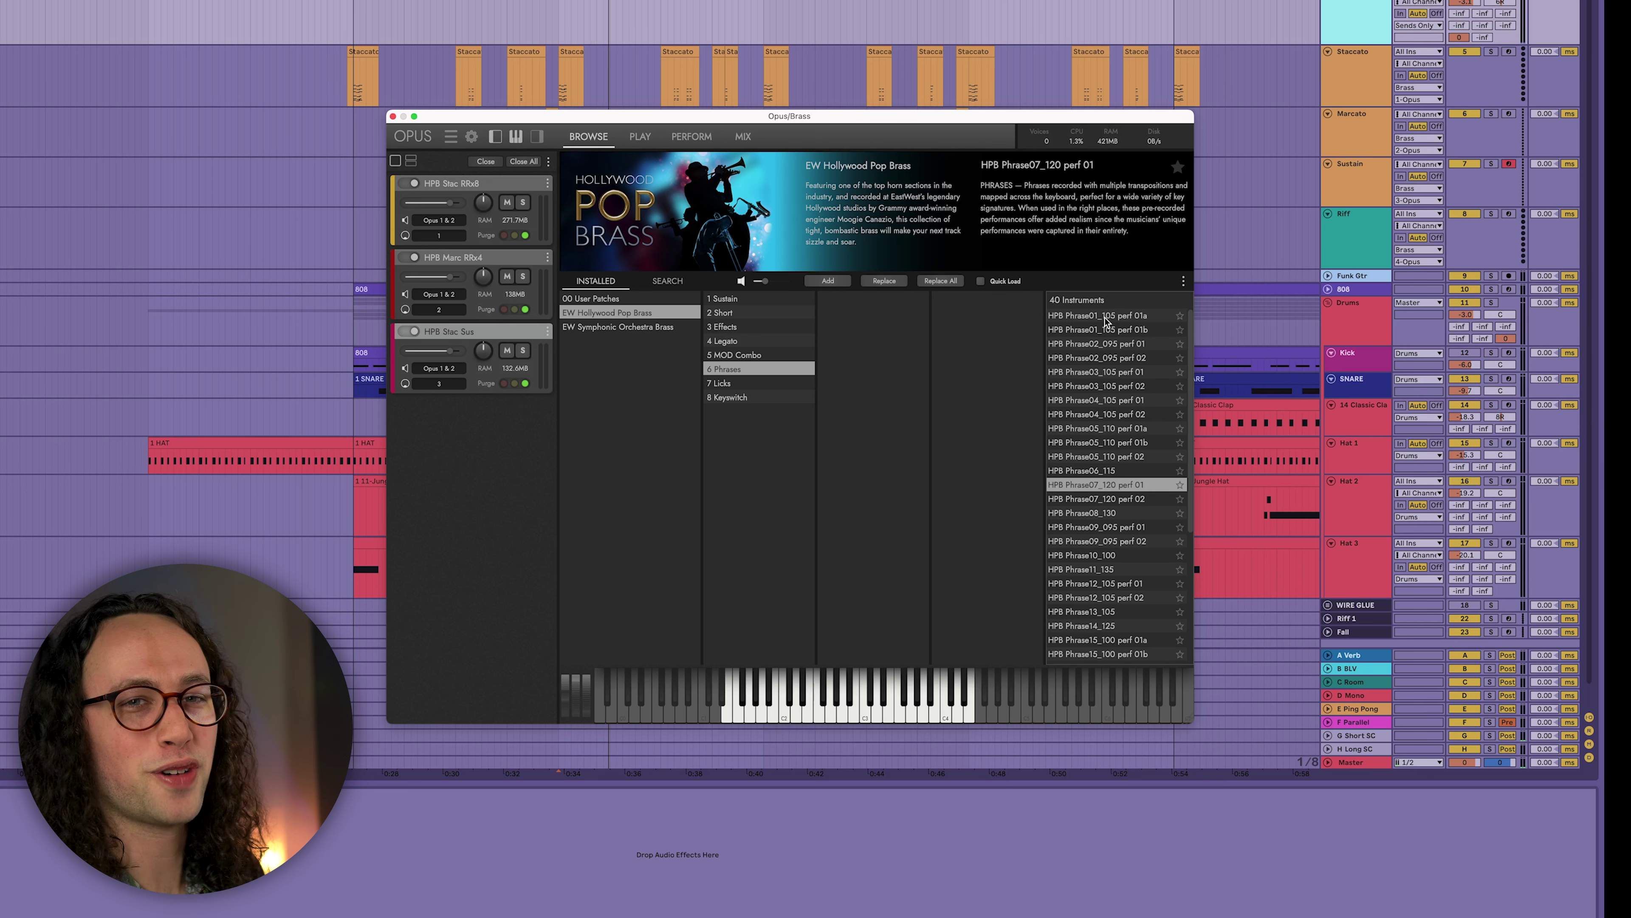
scroll(1096, 419, "down", 2)
left_click(1096, 564)
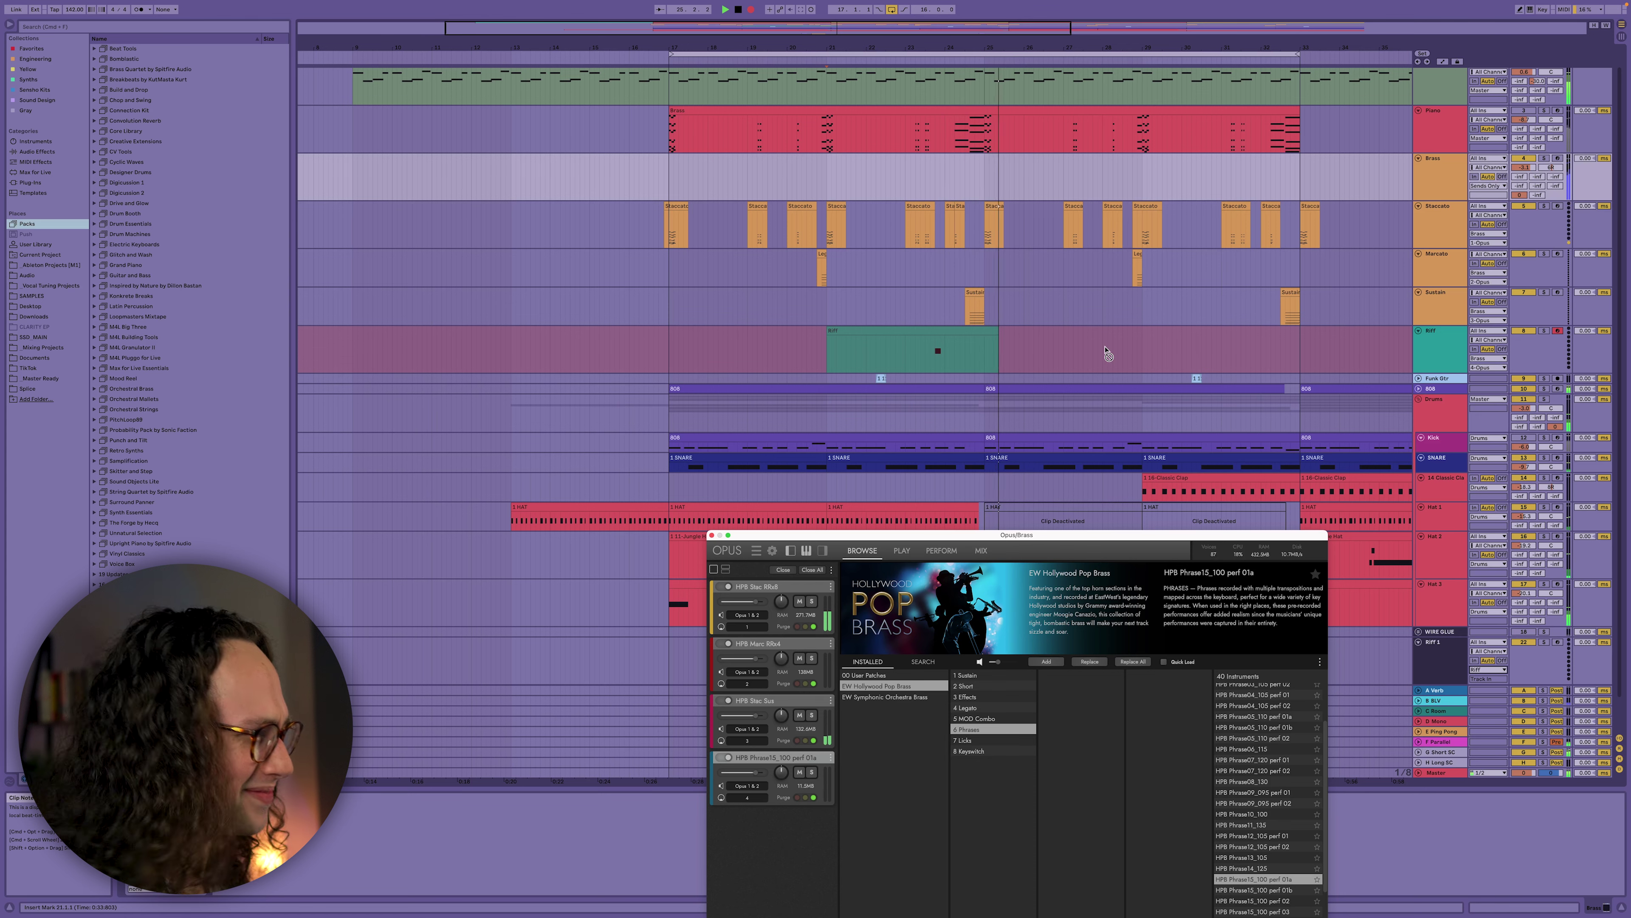
left_click(1304, 347)
key("space")
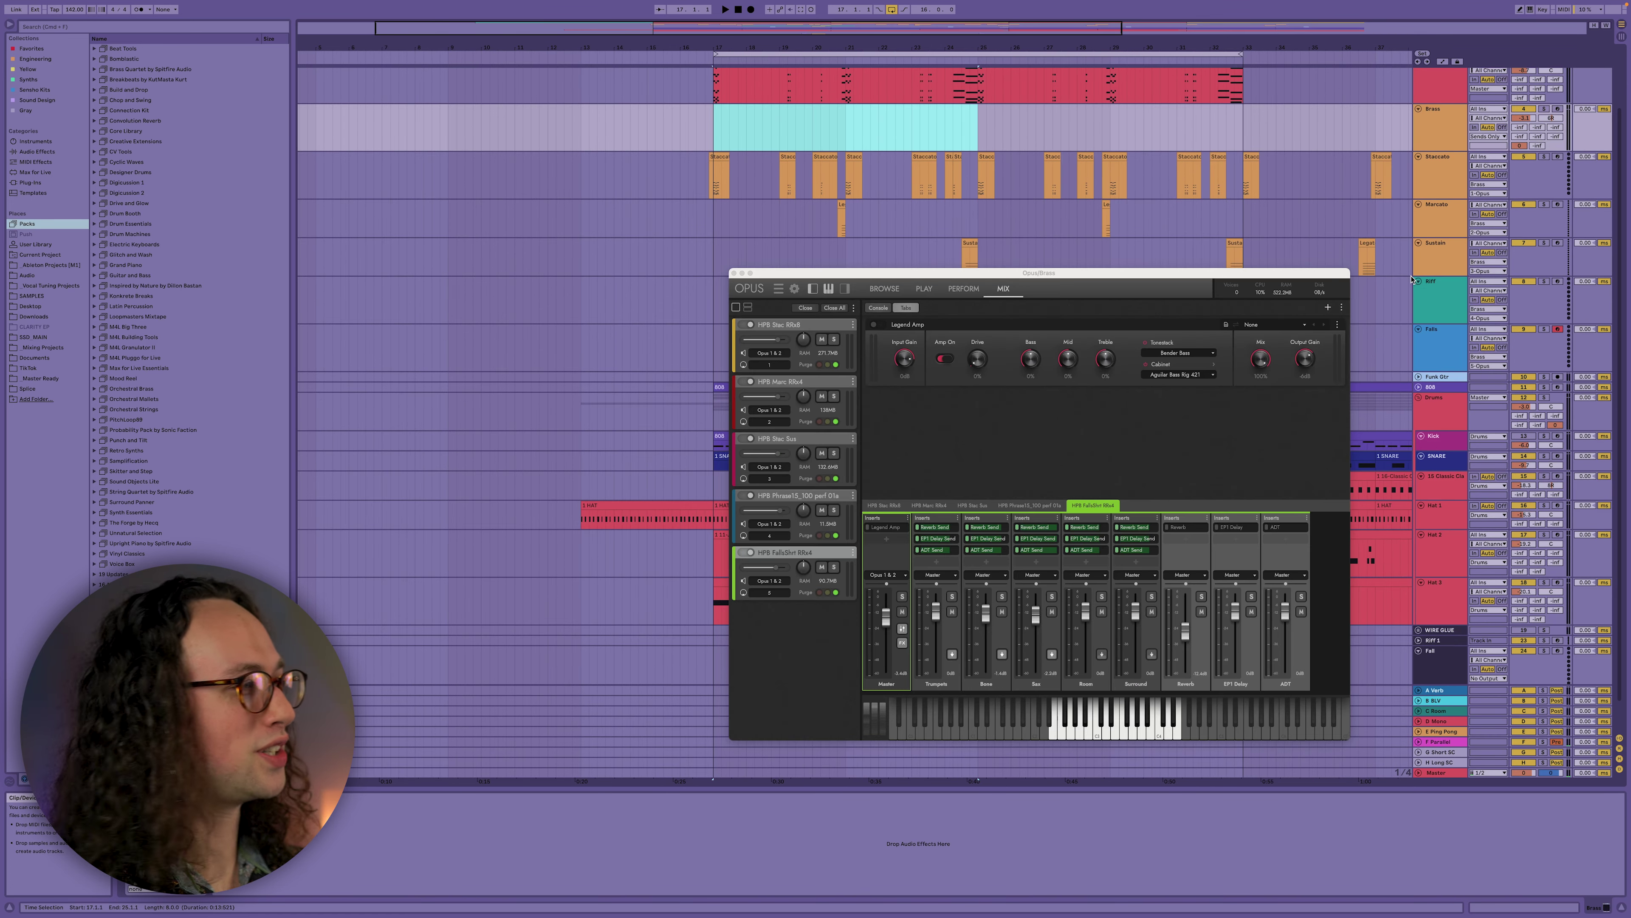
Step: Play the selected brass section with the Opus mixer open and select the Brass track
key("space")
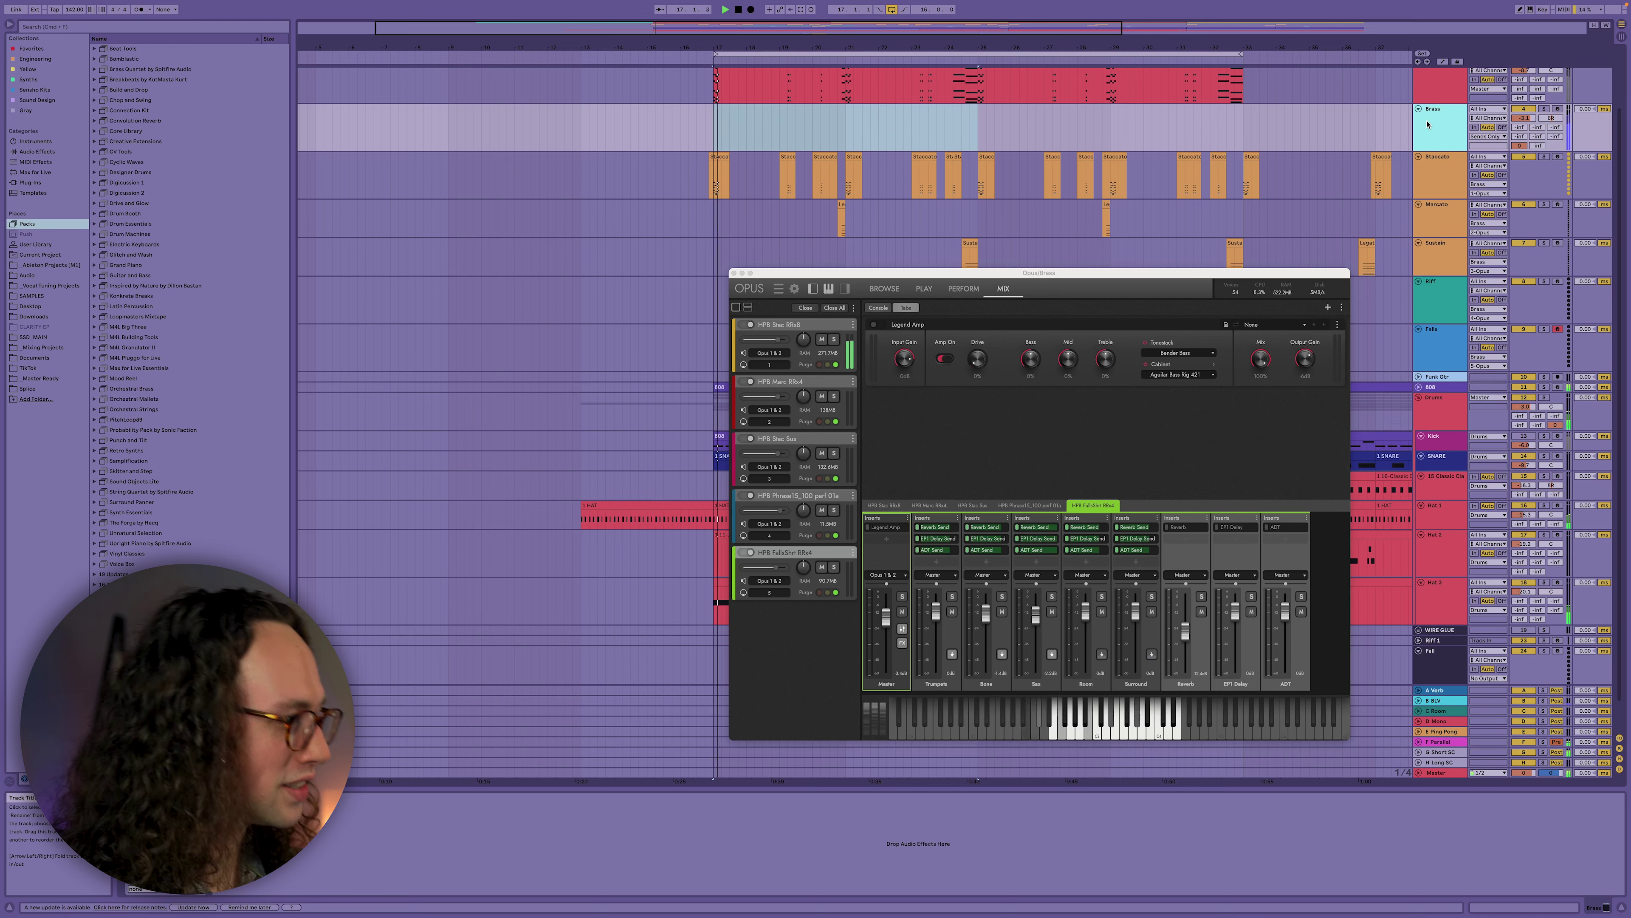
scroll(1427, 124, "up", 2)
left_click(1434, 124)
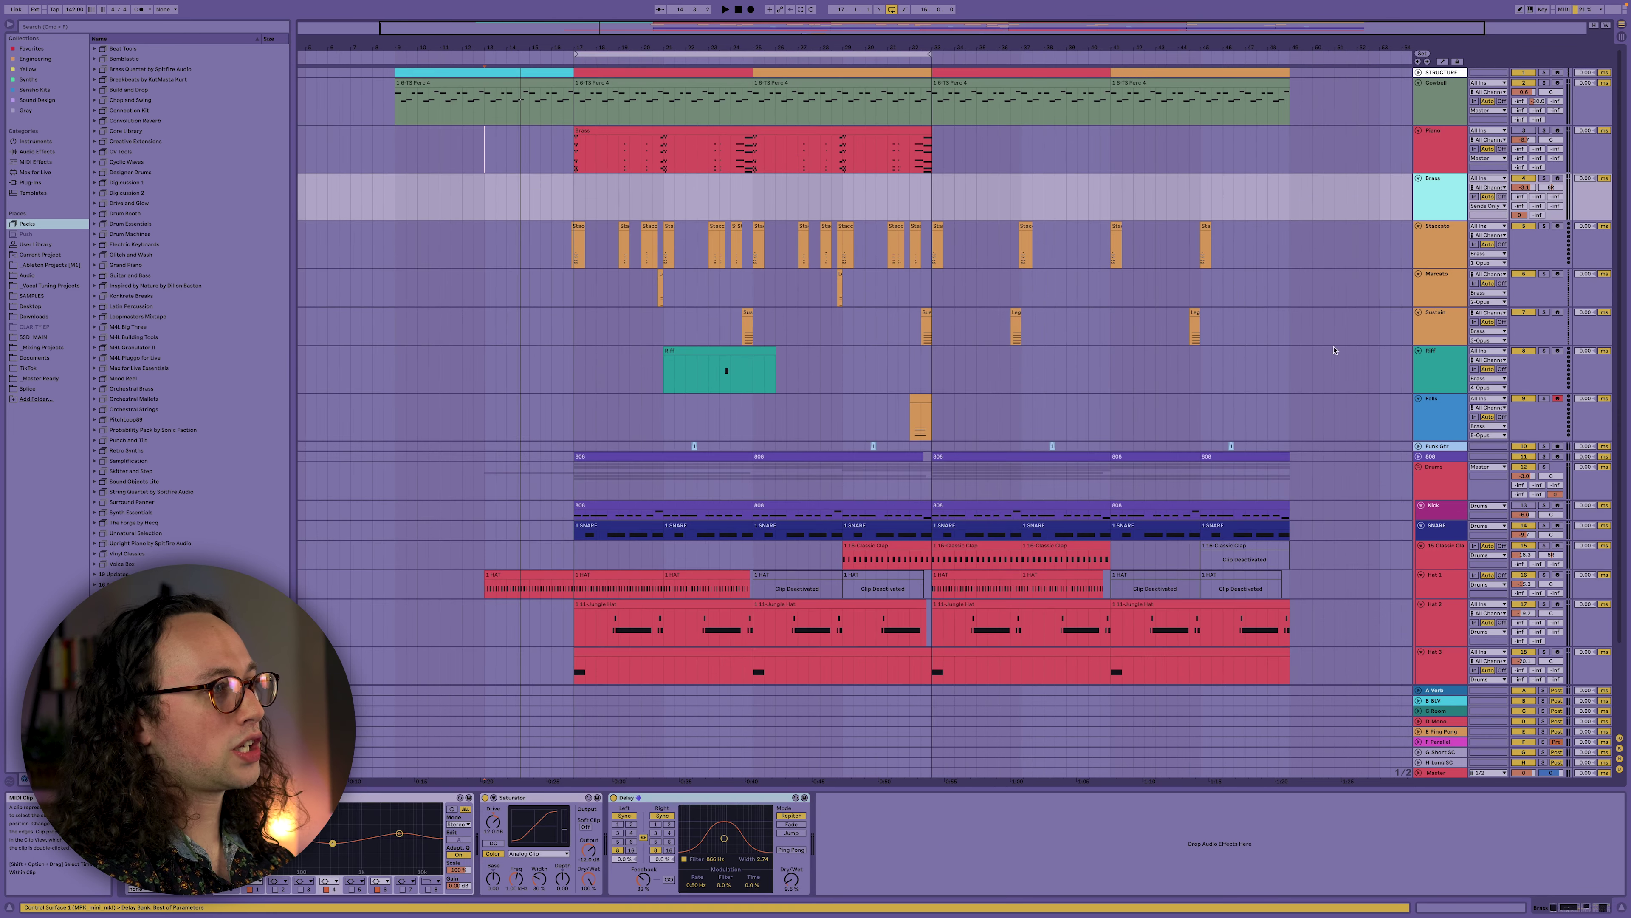
Step: Load Brass Ensemble.adg, found by searching "brass ensem", on a new MIDI track below Brass and audition it with the Piano track's clip
key("super+shift+t")
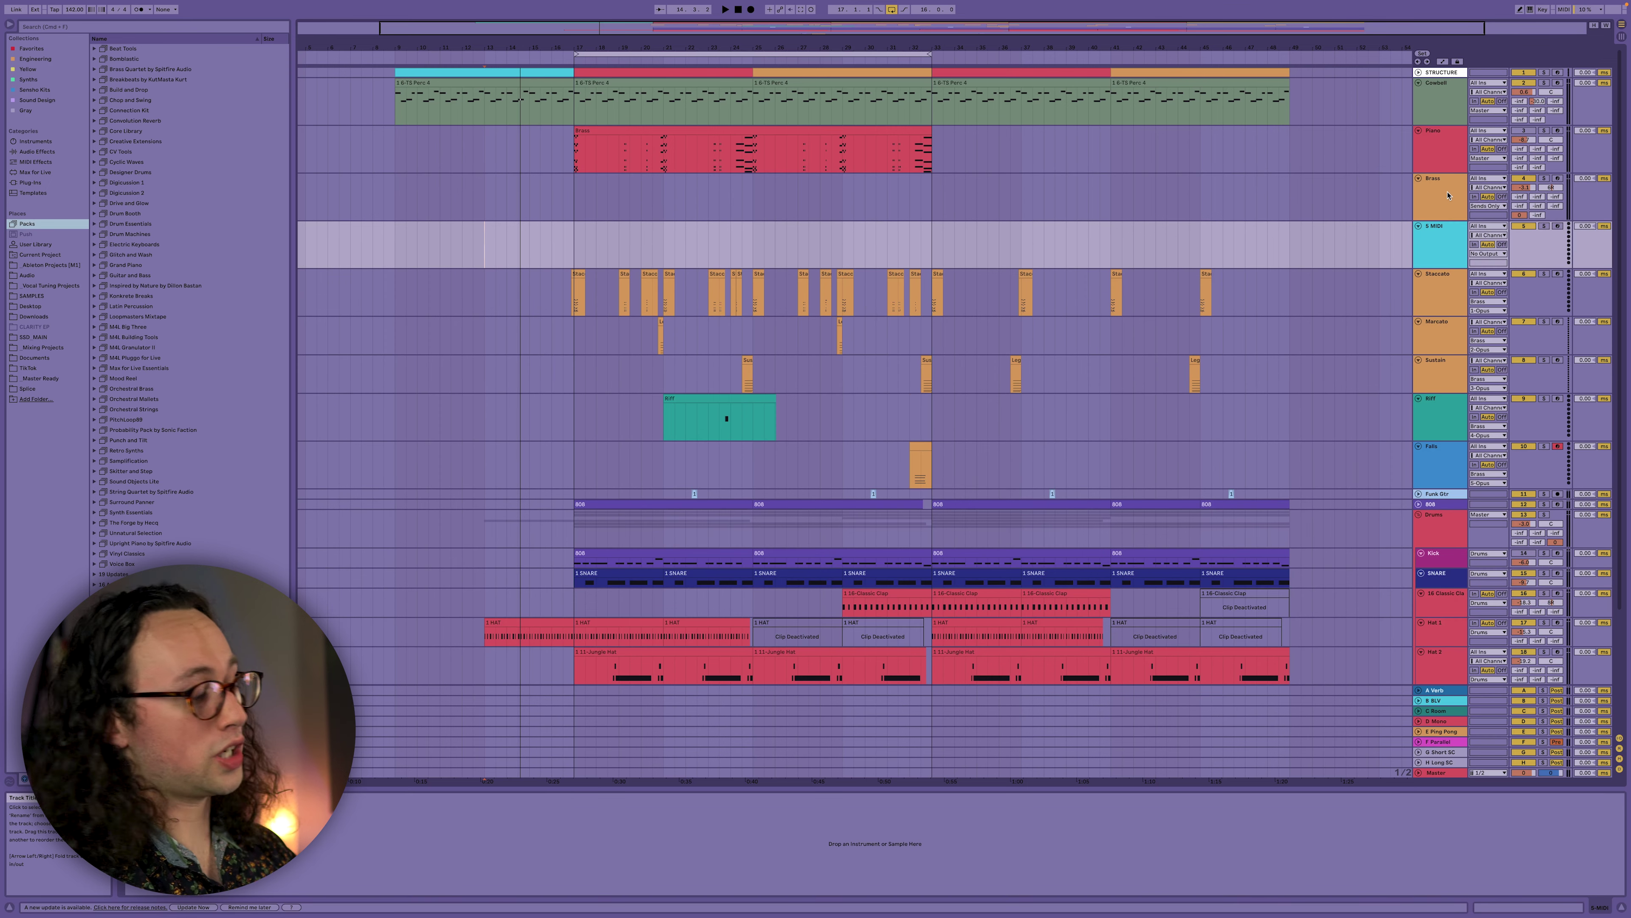
key("super+f")
type("ass")
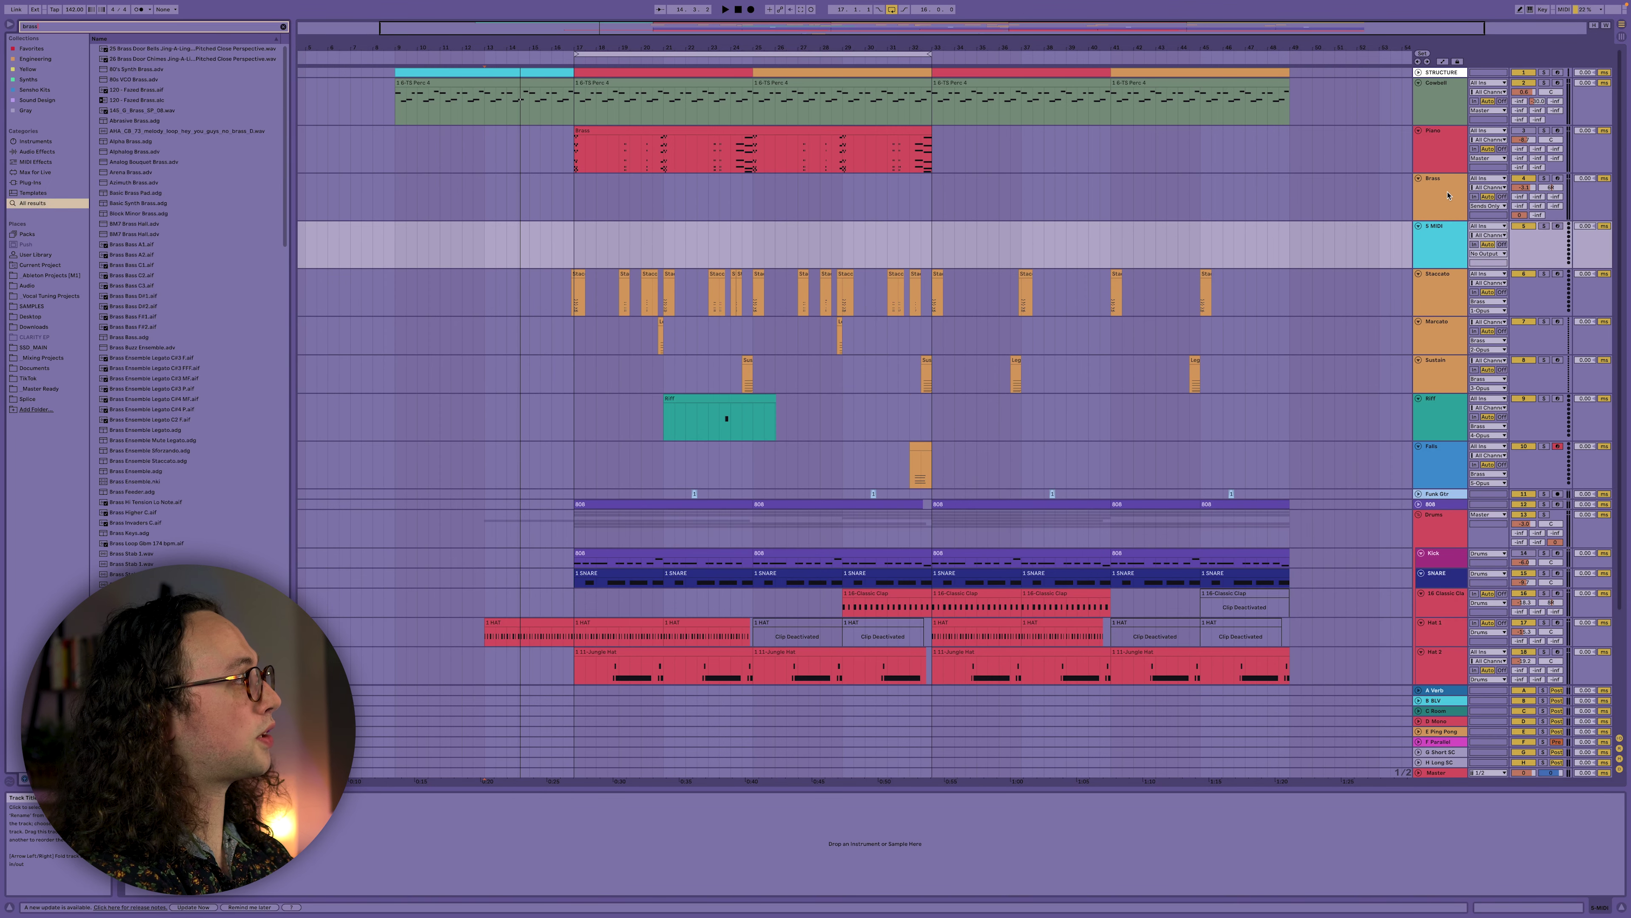
type(" ensem")
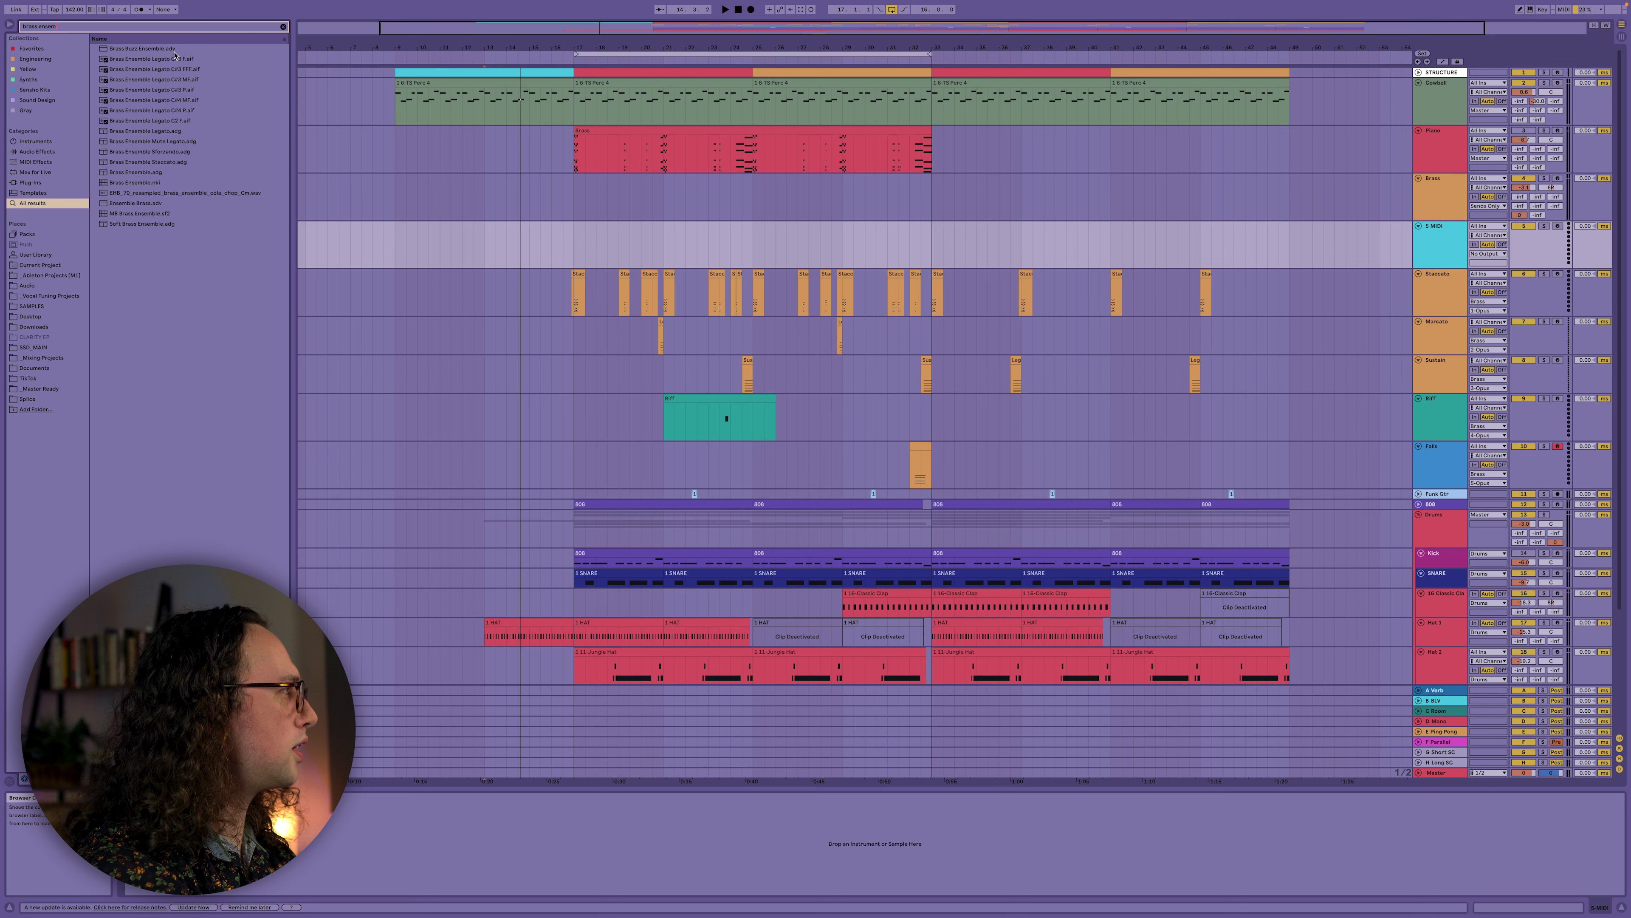
left_click_drag(147, 177, 1439, 226)
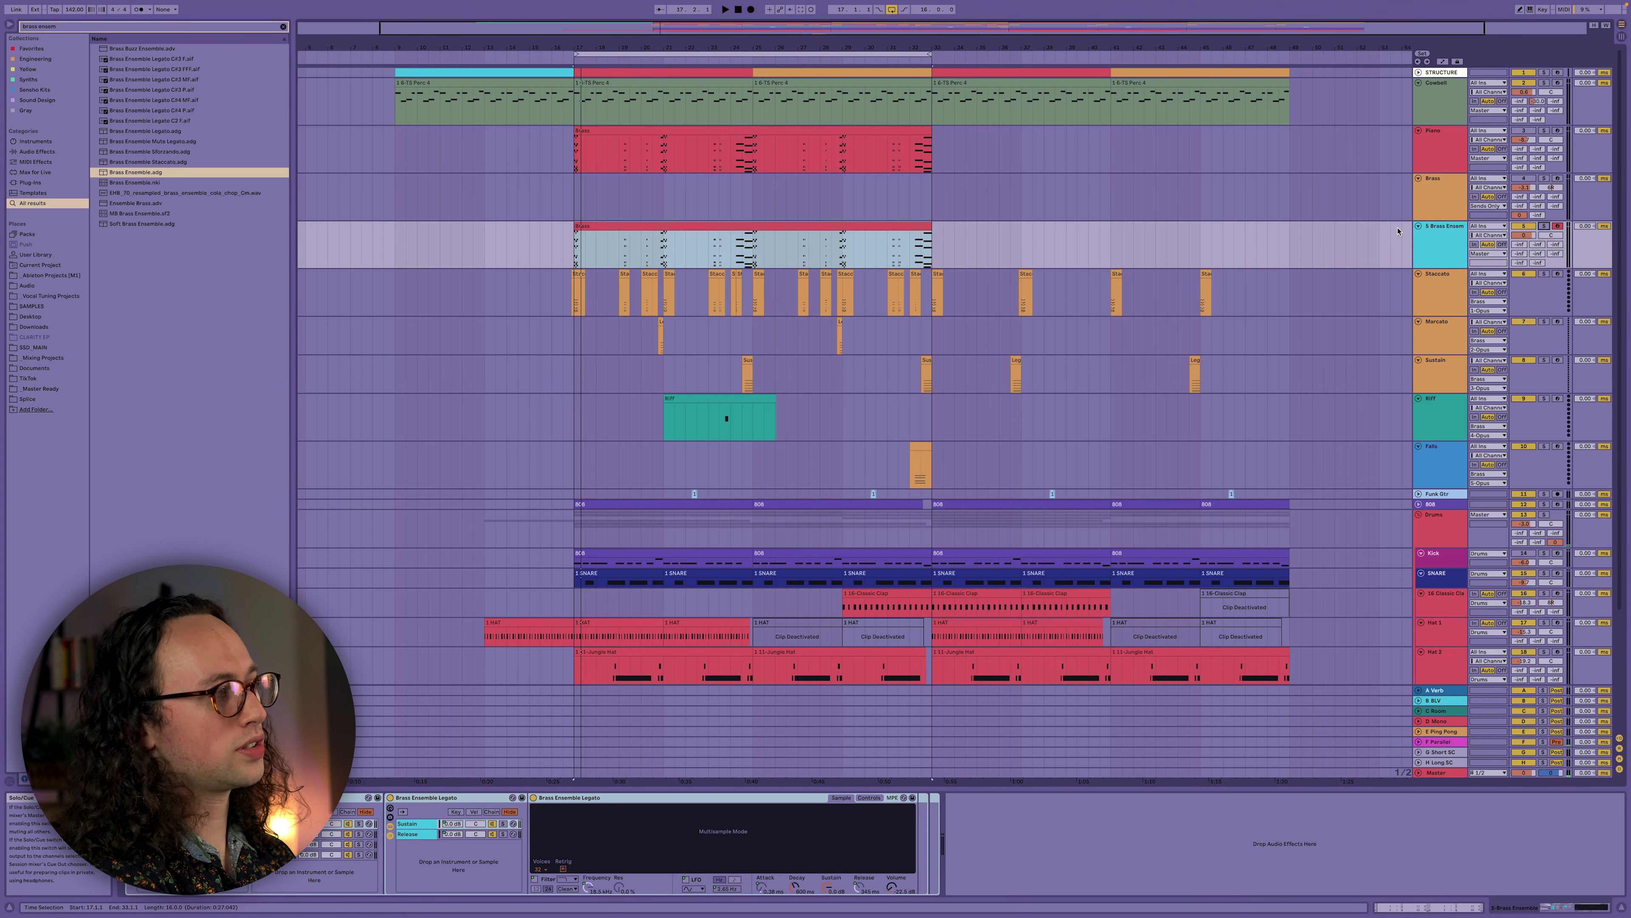
left_click(549, 241)
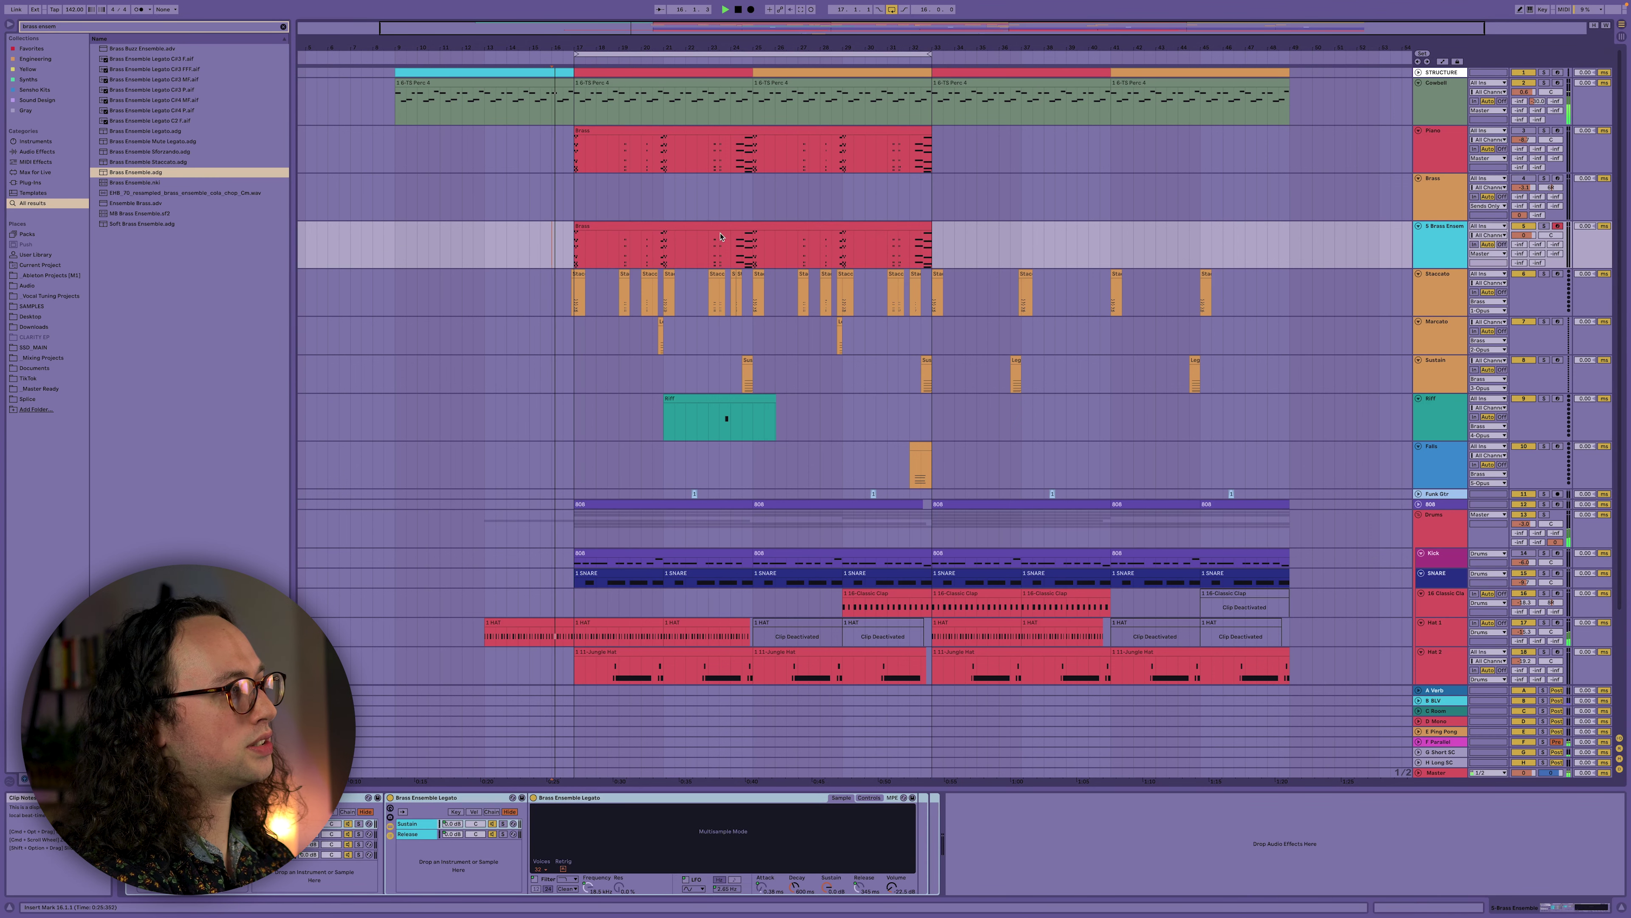